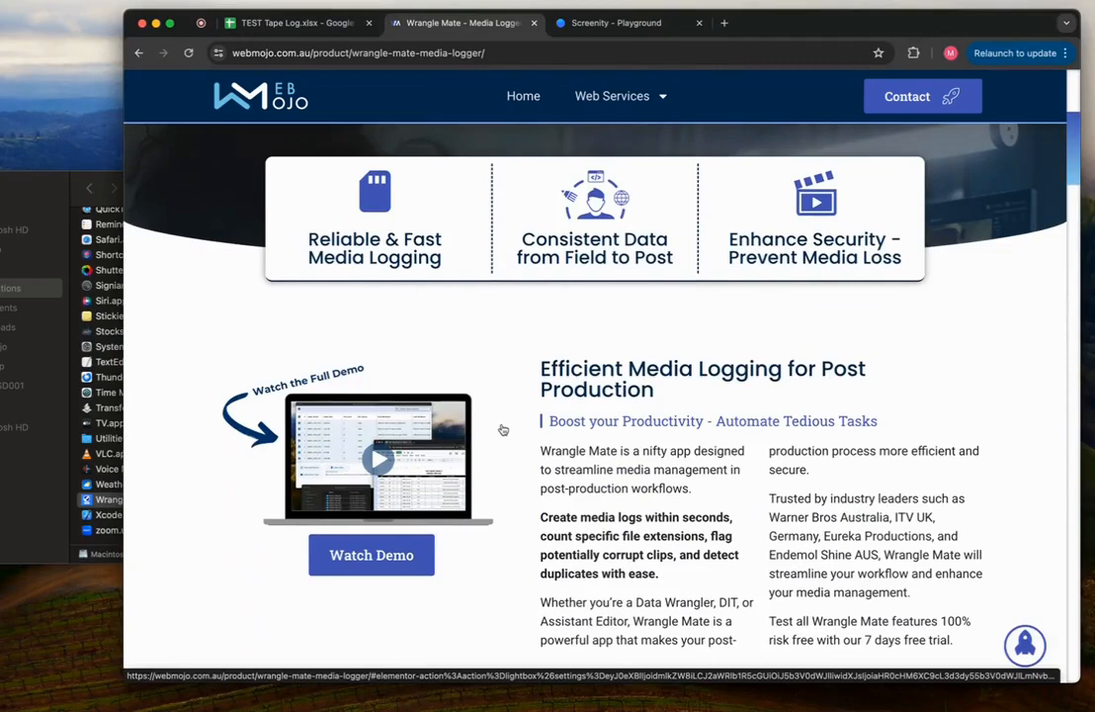
Step: Review the Wrangle Mate product overview, and switch to the TEST Tape Log spreadsheet
scroll(415, 406, down, 2)
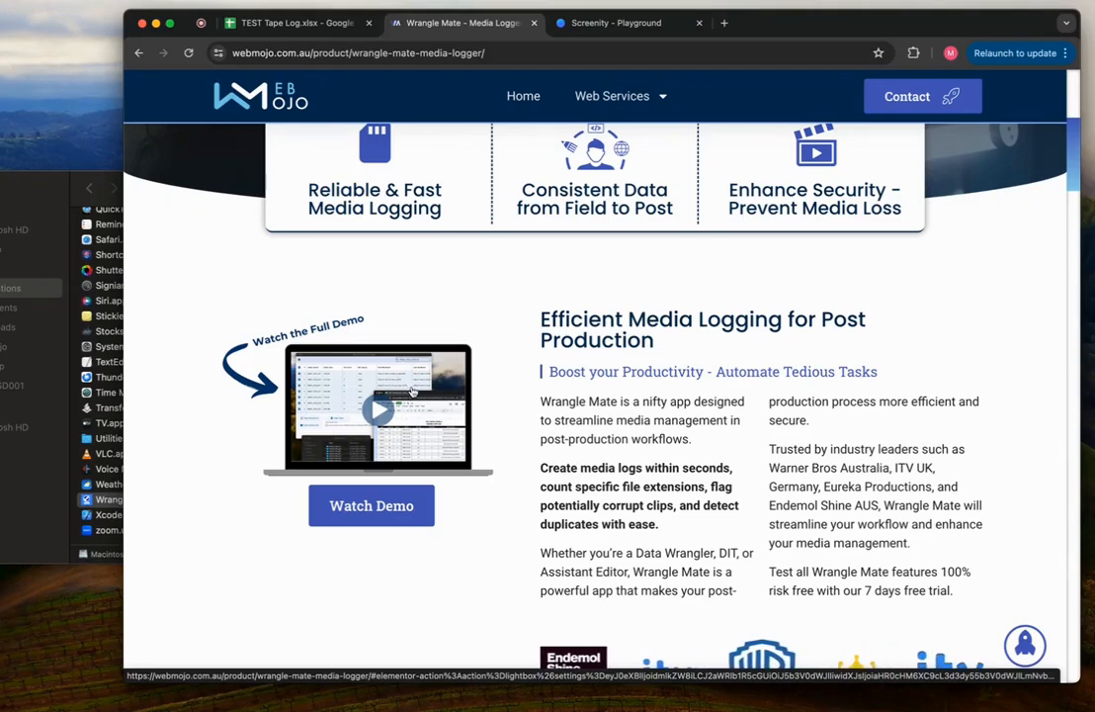
scroll(413, 393, down, 2)
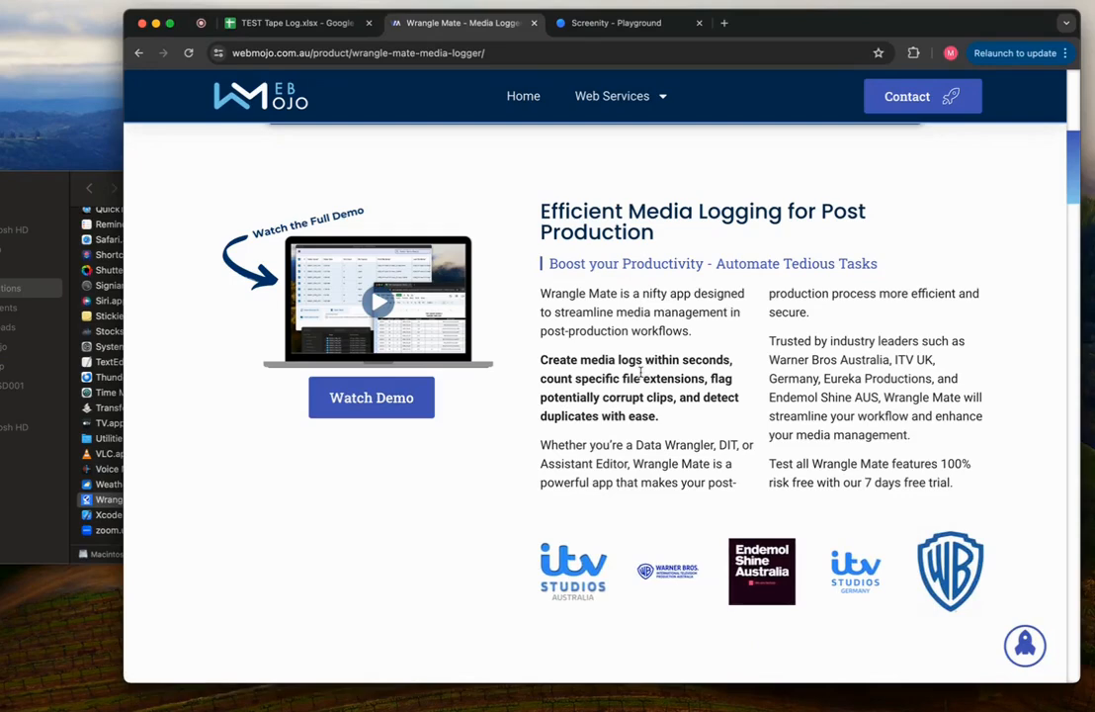
click(302, 24)
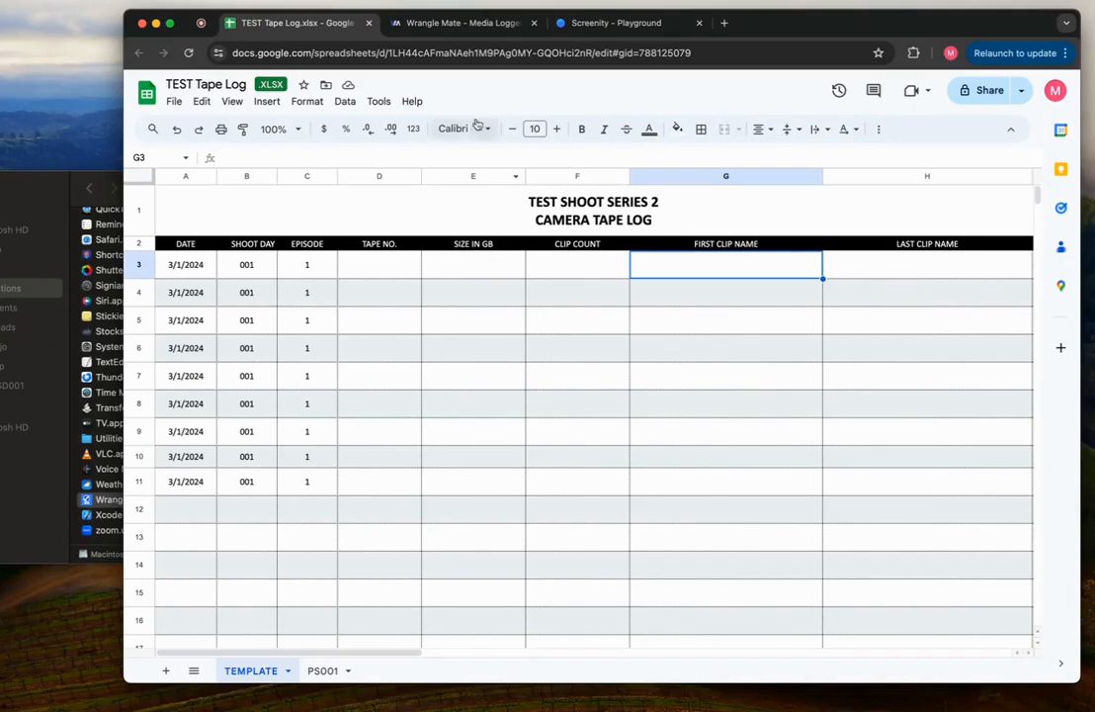
Step: Launch Wrangle Mate Silicon 0.9.4 from the Applications folder and reposition its window over the spreadsheet
click(15, 521)
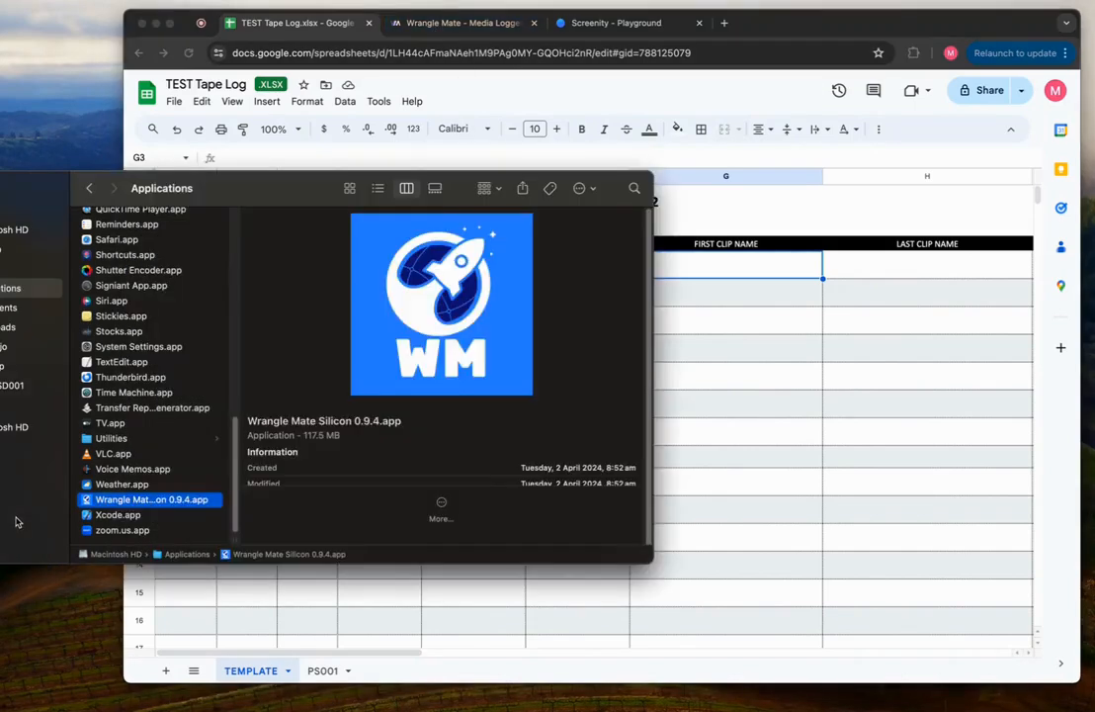
right_click(92, 505)
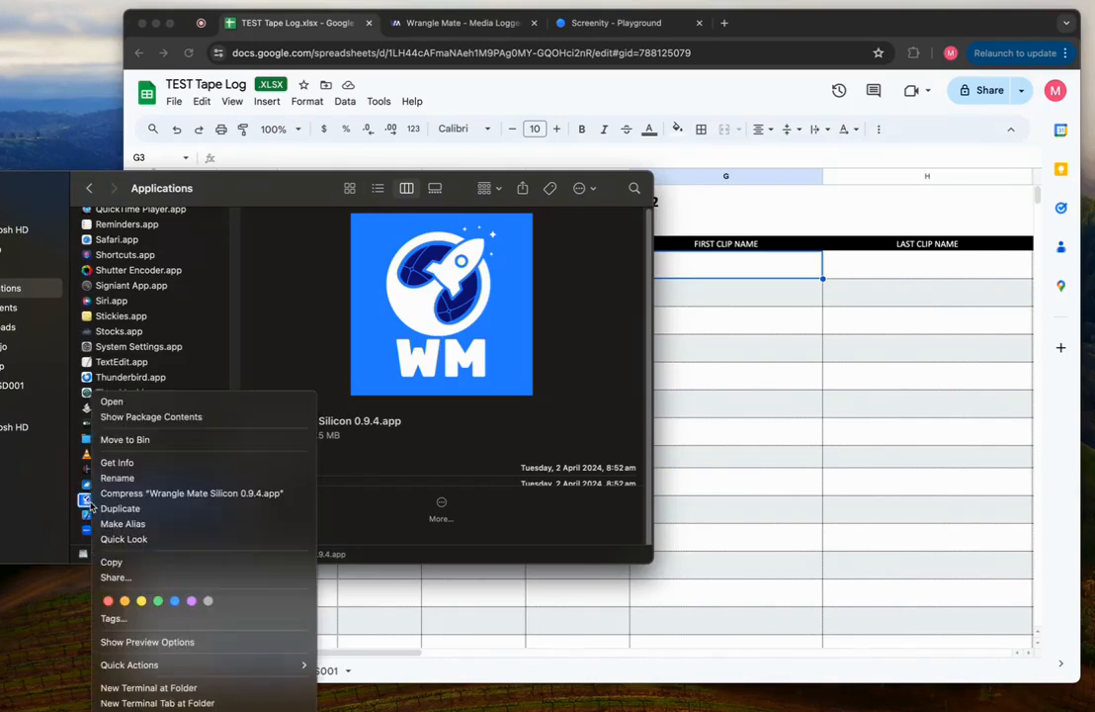
click(124, 402)
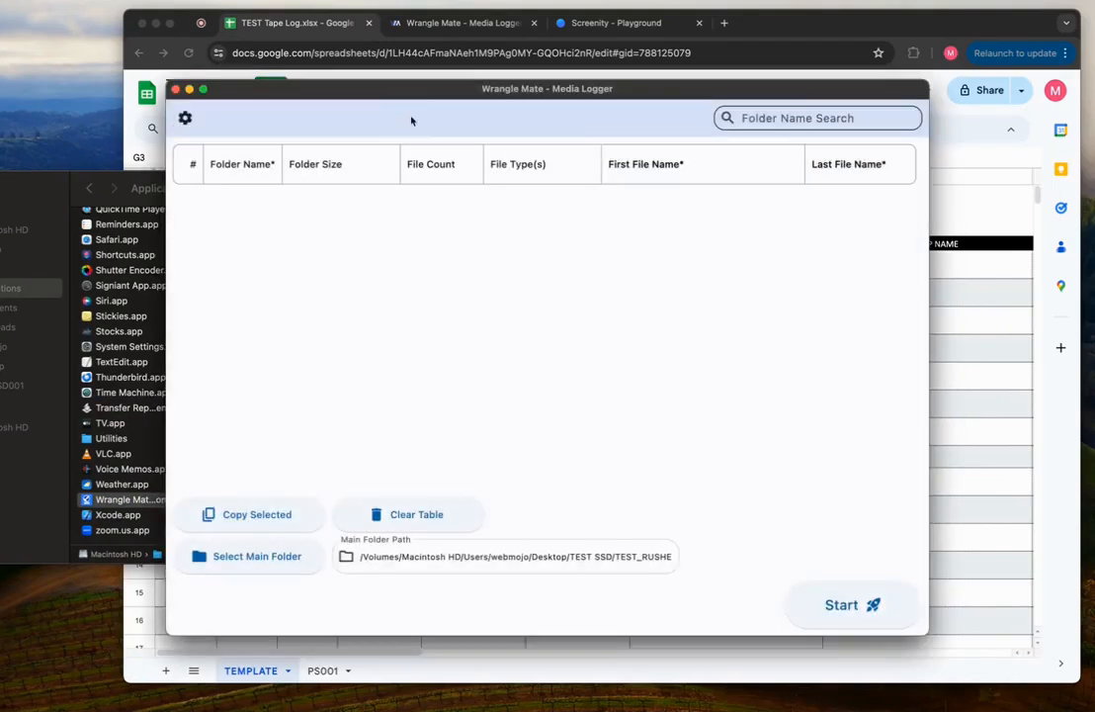
mouse_move(369, 90)
mouse_down()
mouse_move(415, 91)
mouse_move(379, 79)
mouse_up()
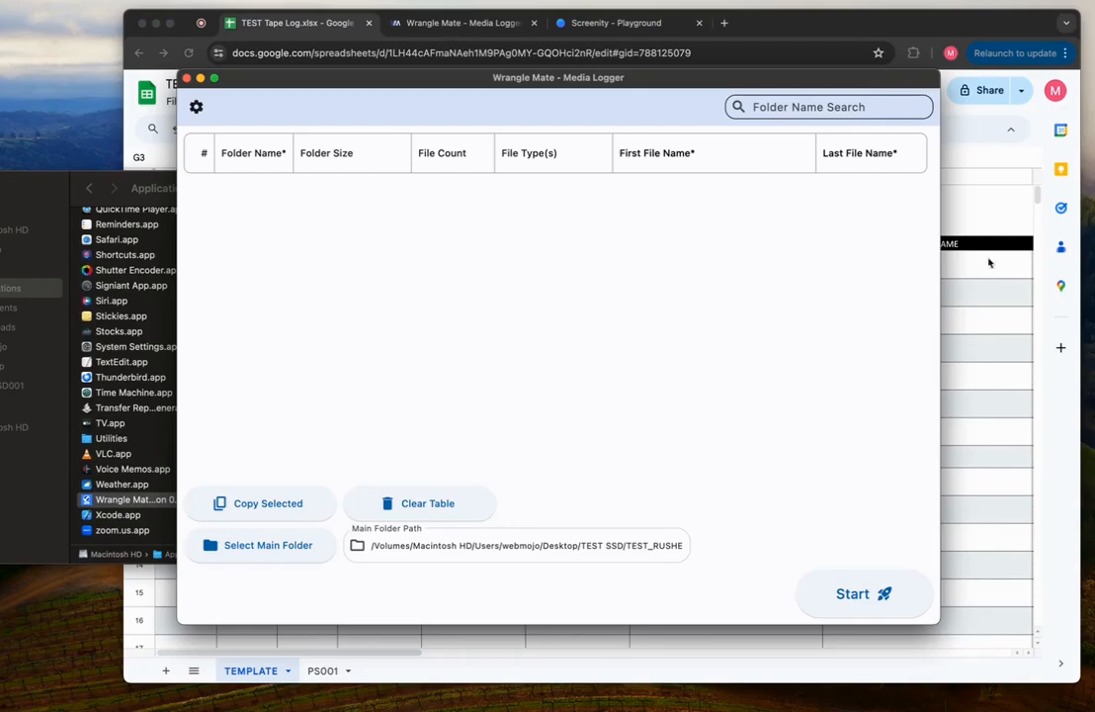
Step: In Wrangle Mate, choose TEST_SD001 as the main folder and start logging its media folders
click(990, 224)
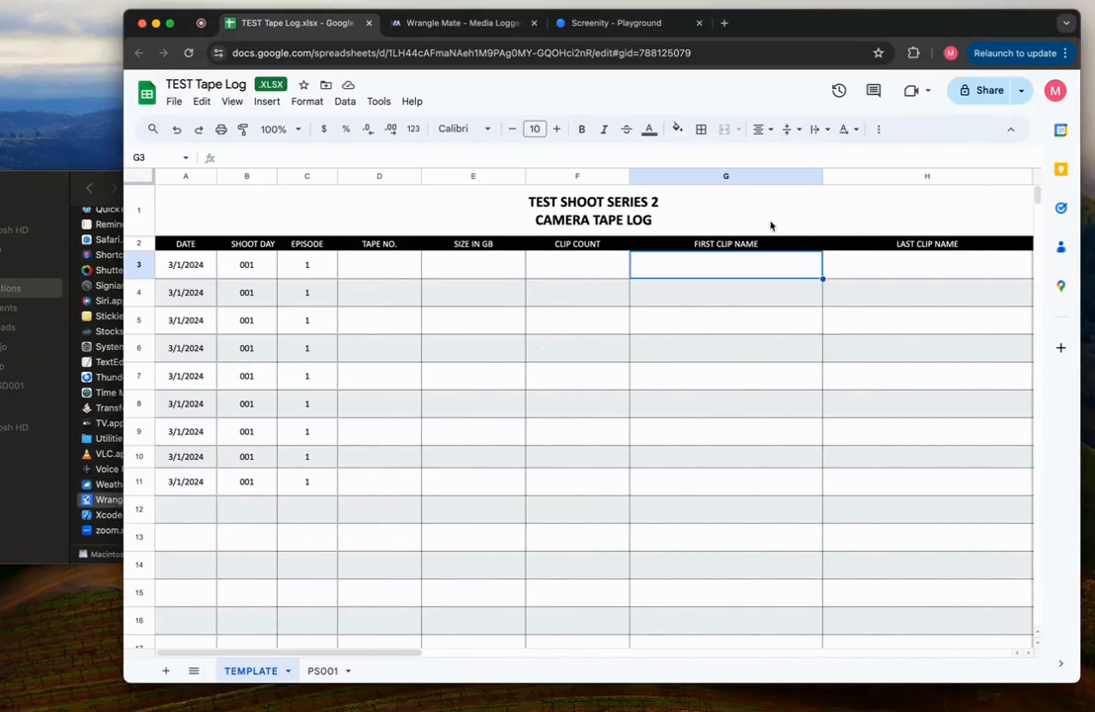
click(623, 704)
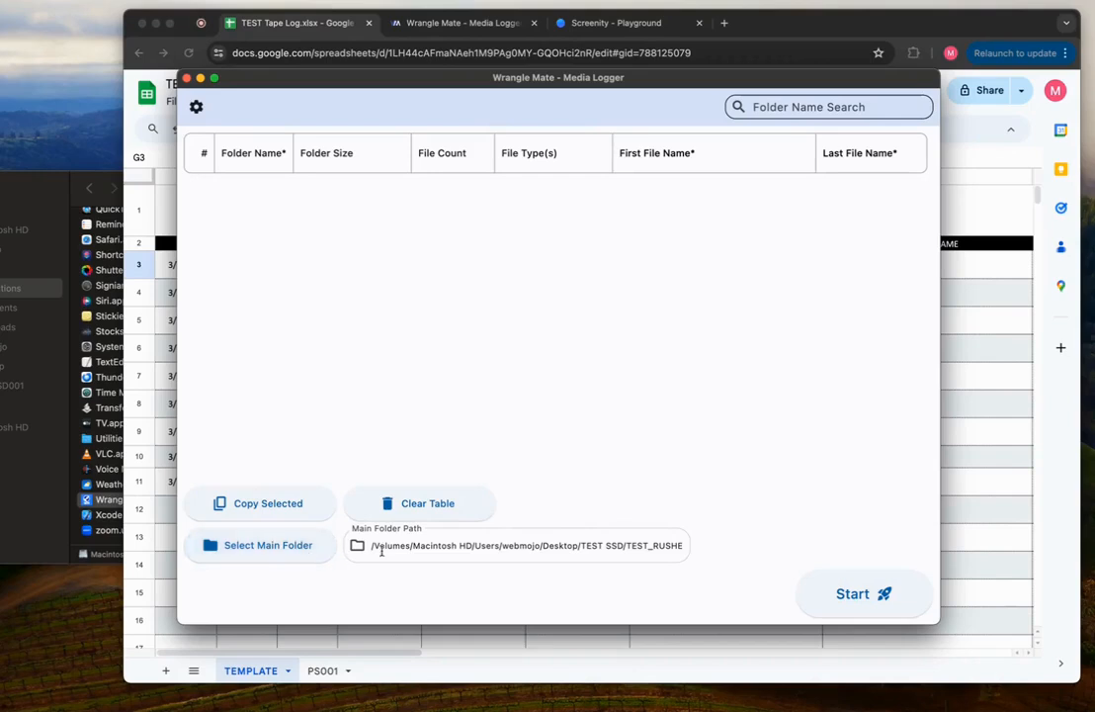
click(279, 556)
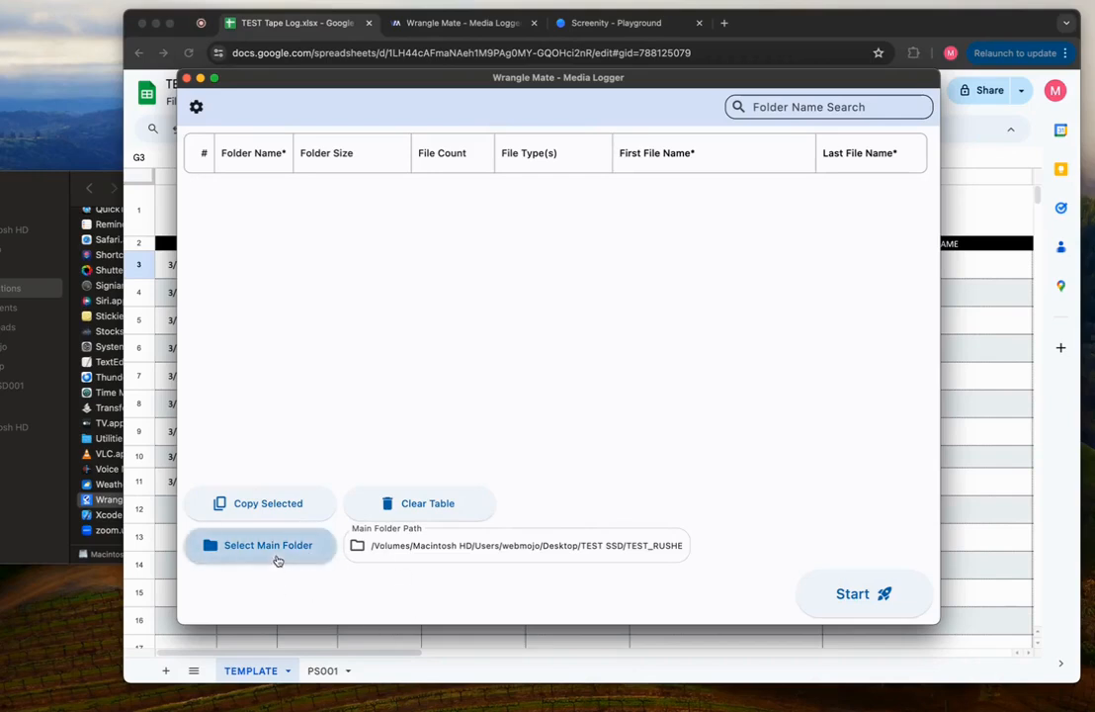
click(302, 272)
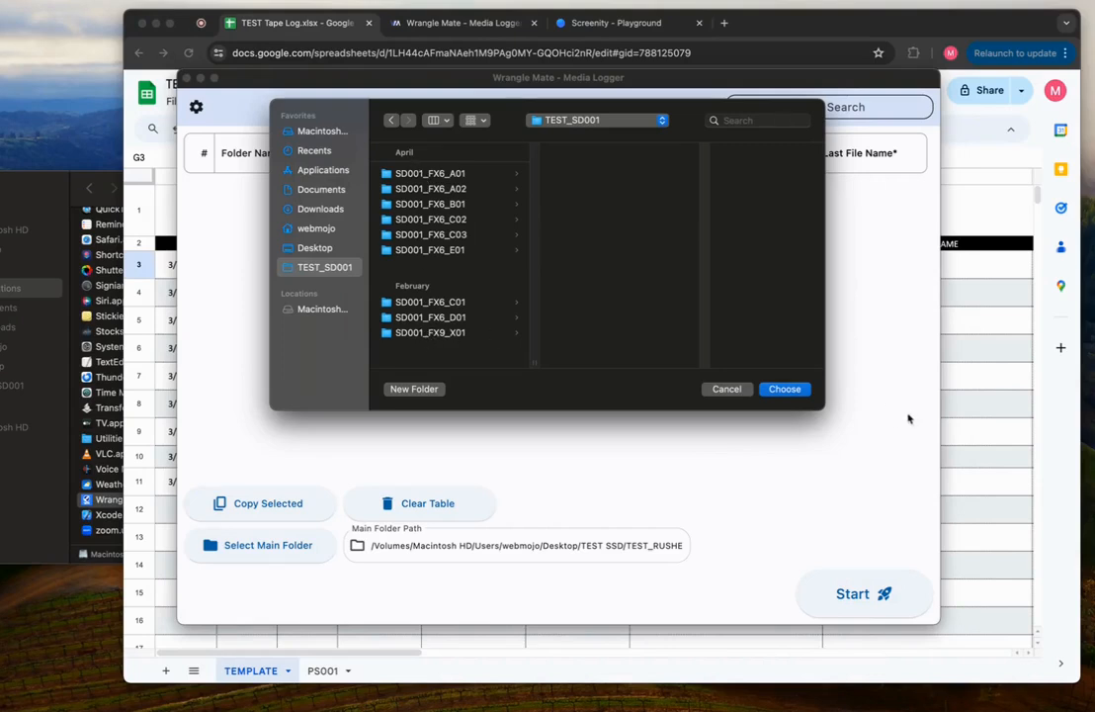
click(785, 389)
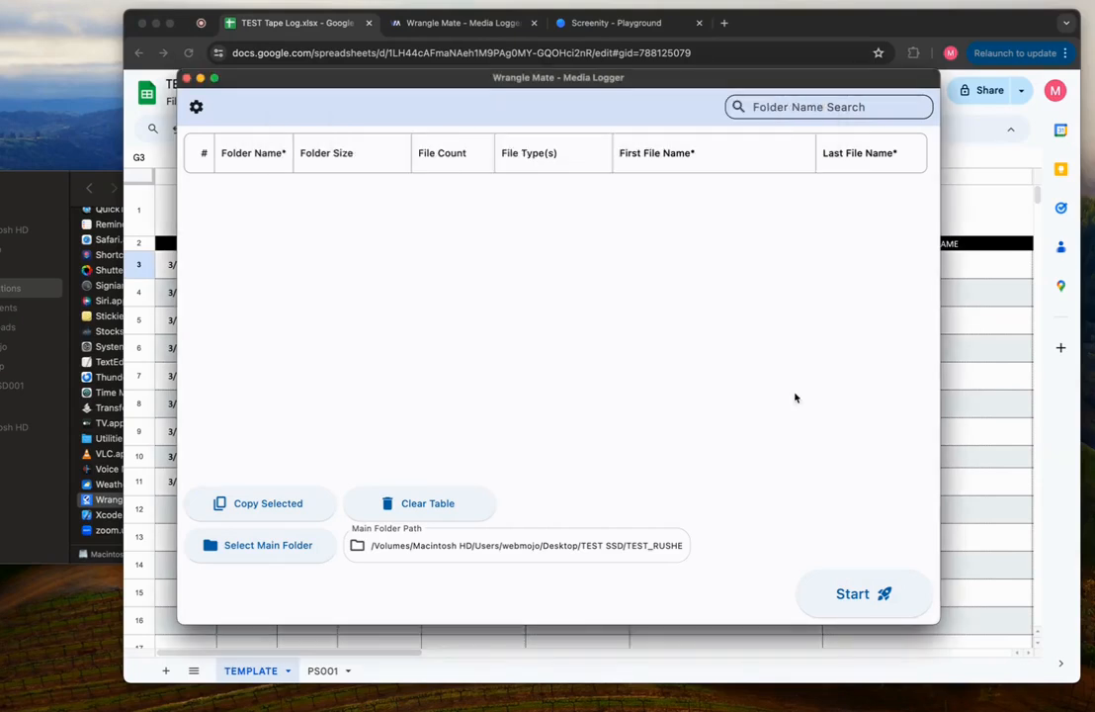
click(854, 592)
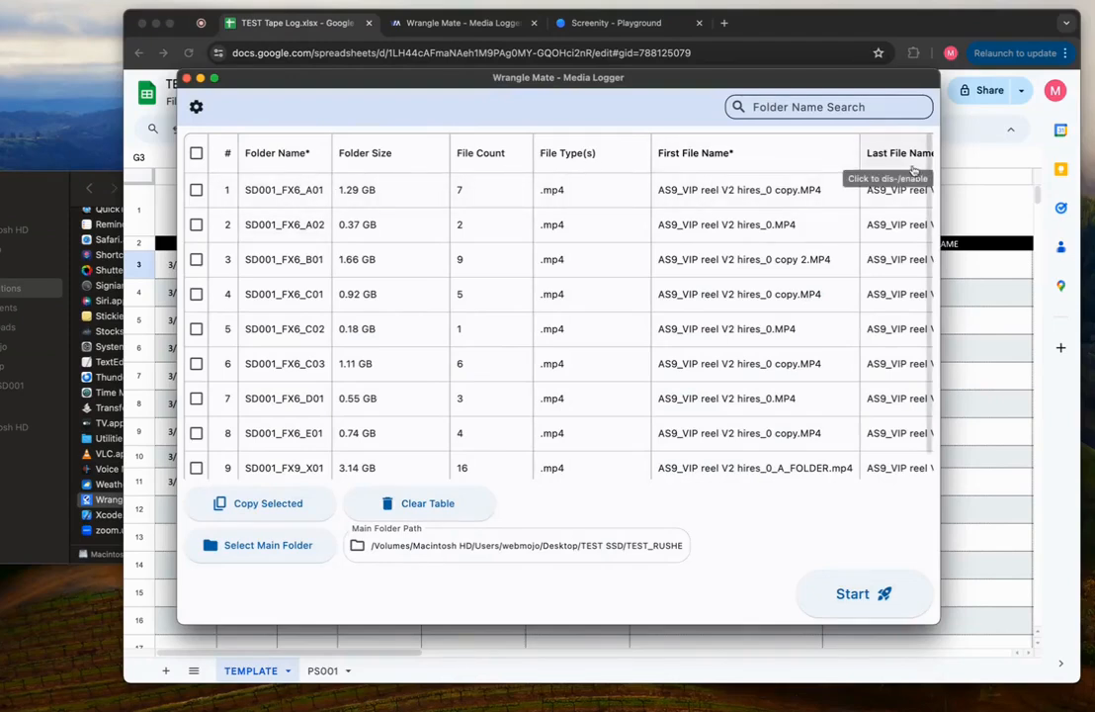
Step: Select all nine folder entries in the results table and copy them to the clipboard
click(197, 153)
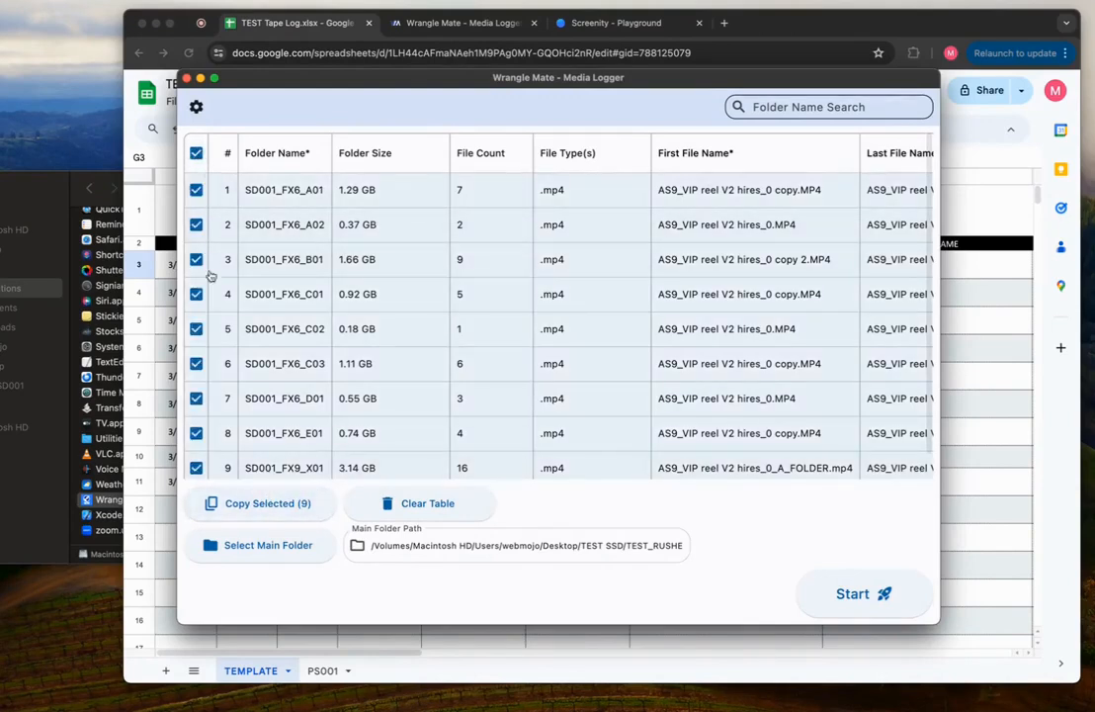
scroll(245, 274, down, 1)
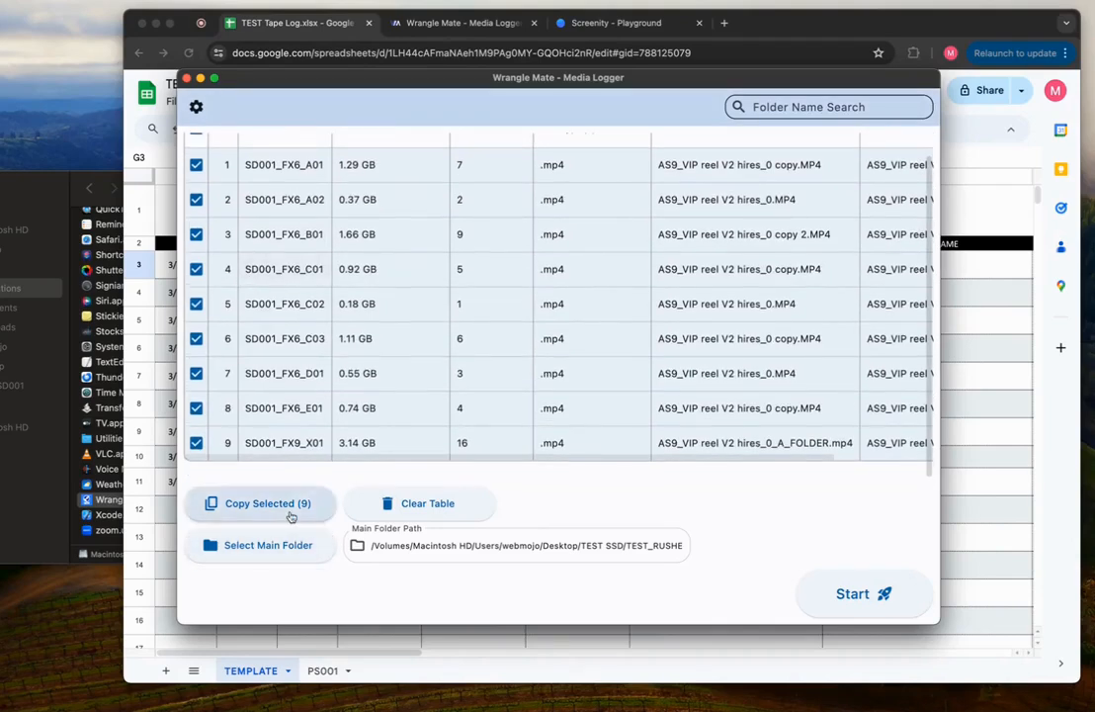
click(259, 503)
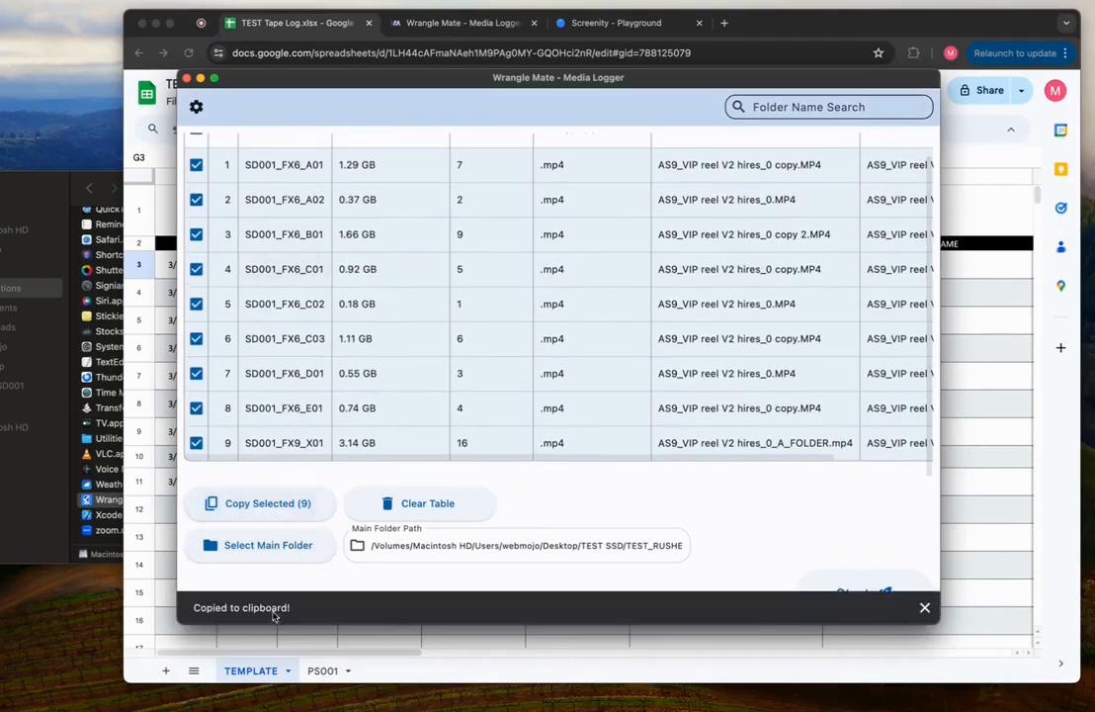
Step: Switch to the TEST Tape Log spreadsheet and paste the copied folder data starting at cell D3
click(1014, 440)
click(397, 275)
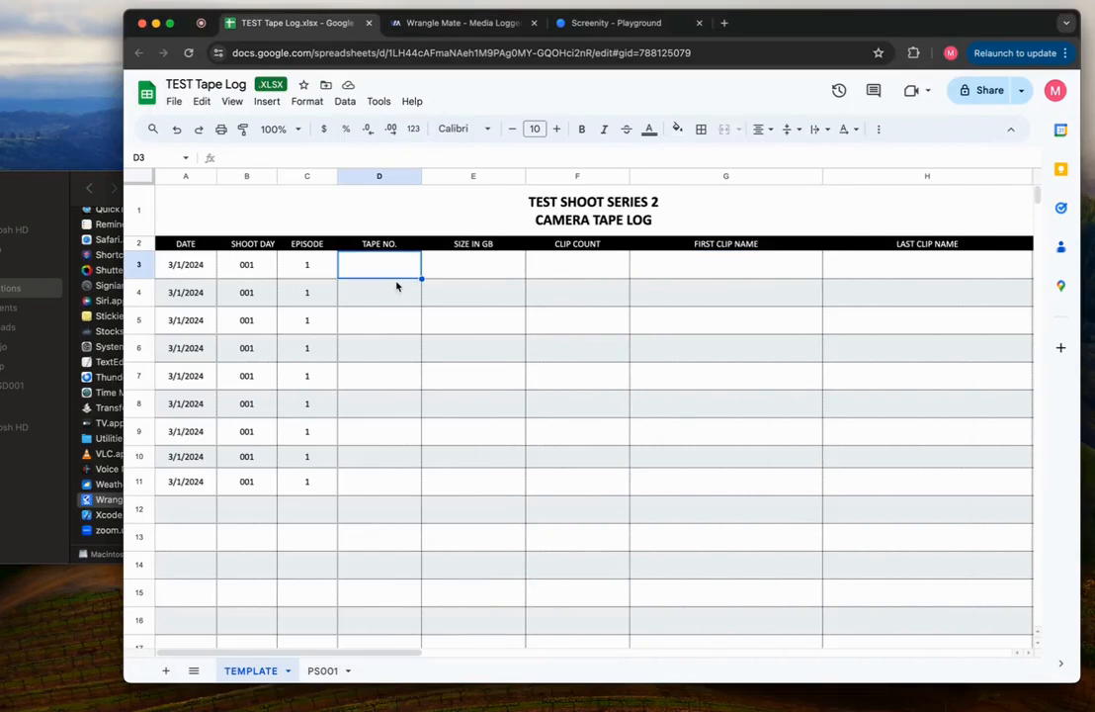
key(super+v)
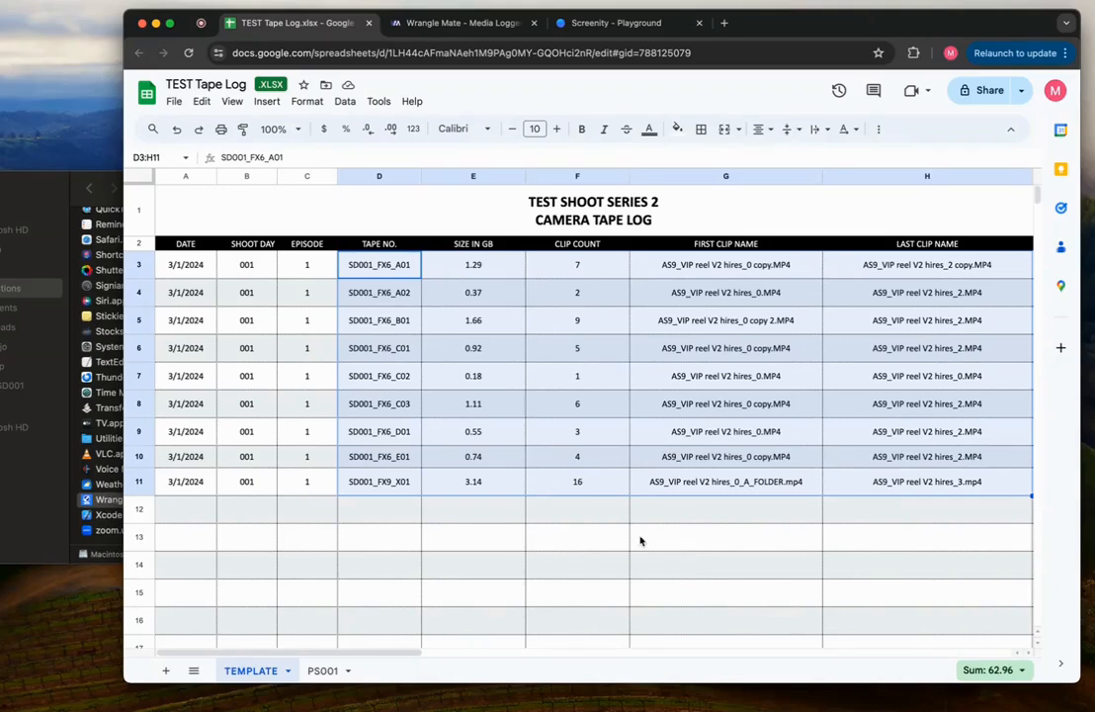
Step: Return to Wrangle Mate and clear all the logged folders from the results table
click(715, 706)
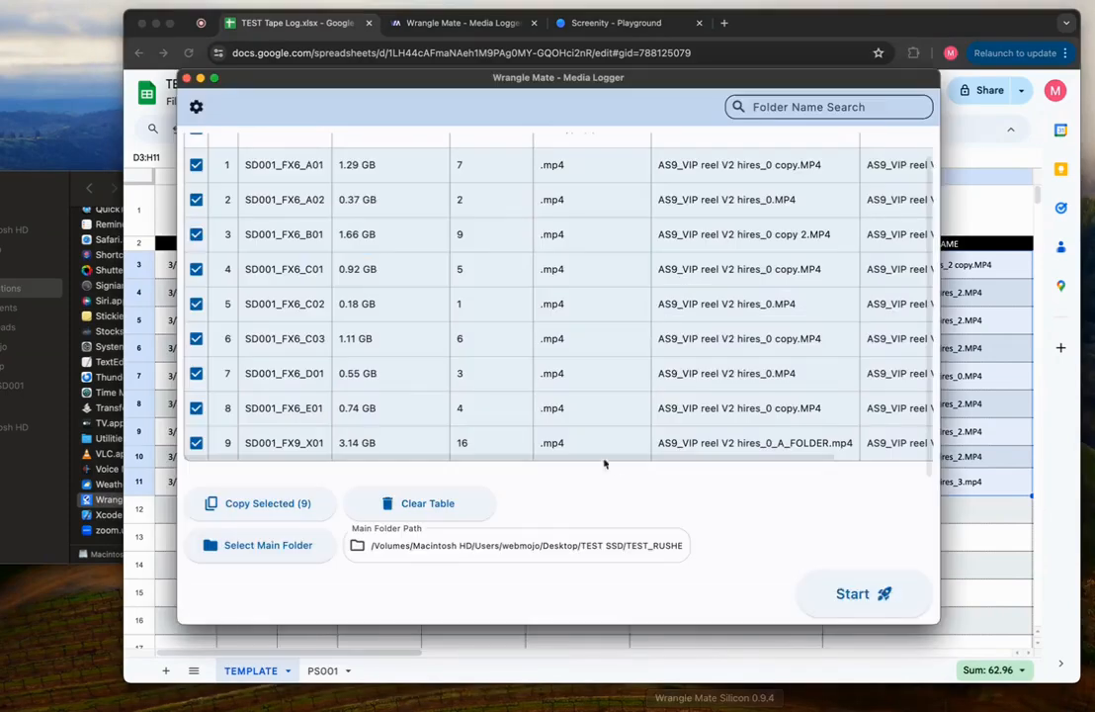
scroll(534, 368, up, 1)
scroll(532, 366, down, 1)
scroll(533, 365, up, 1)
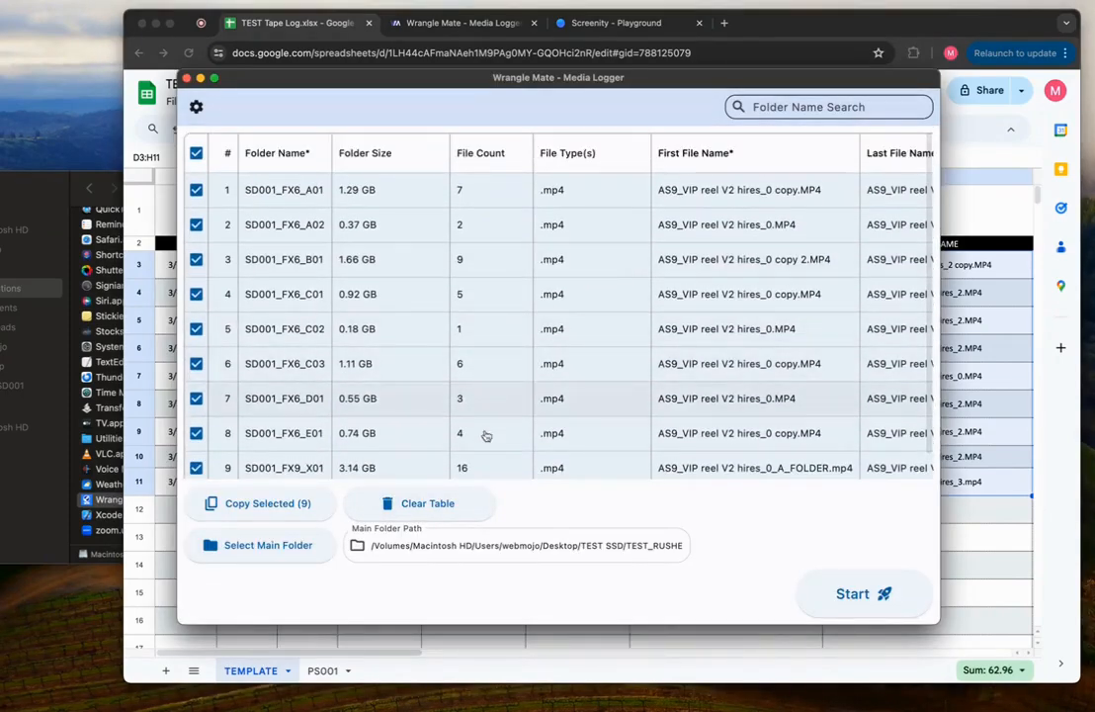
click(448, 509)
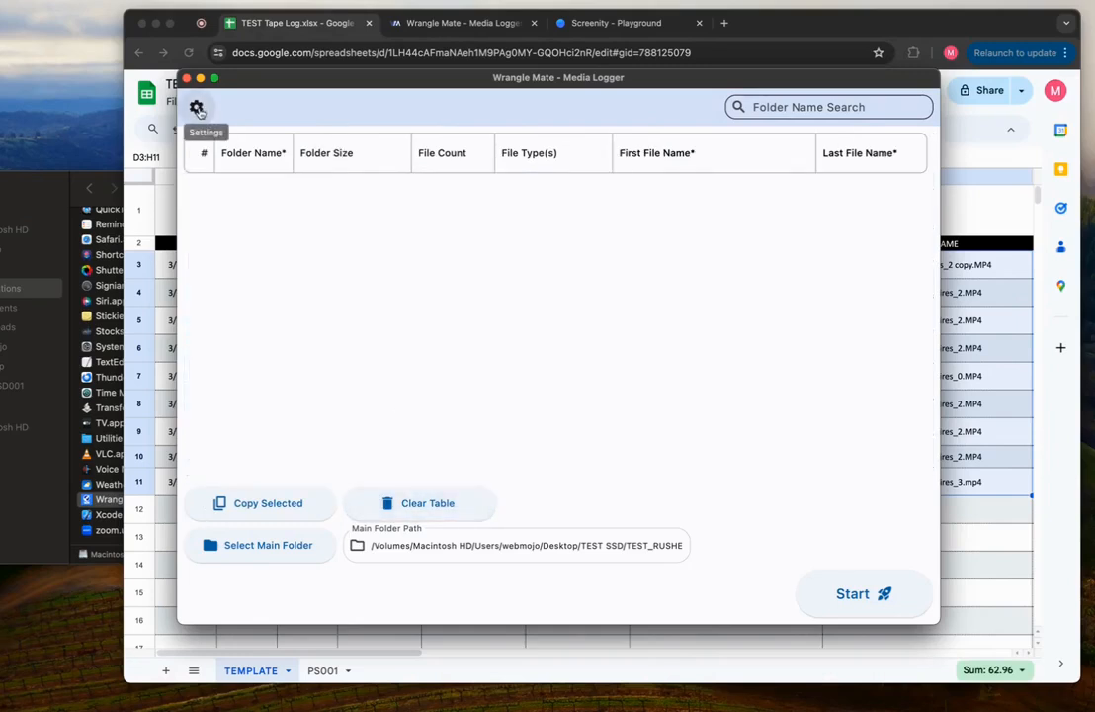
Step: Open the preferences and review the available folder size units and decimal digit options, keeping GB and 2
click(197, 107)
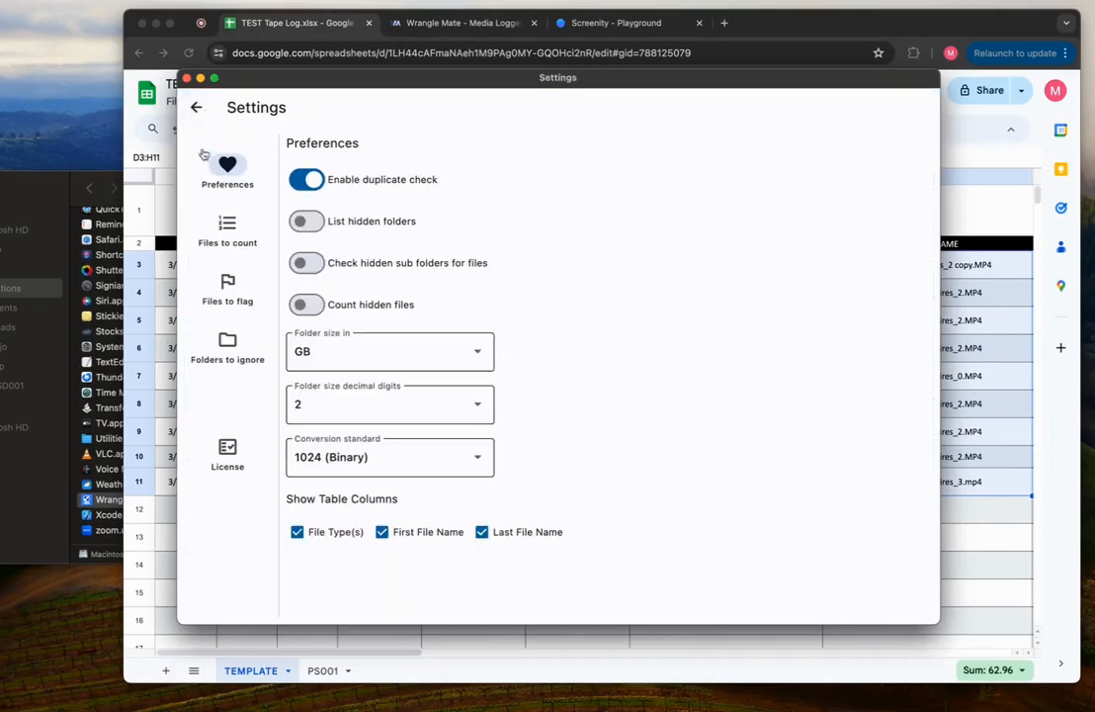
click(196, 107)
click(186, 115)
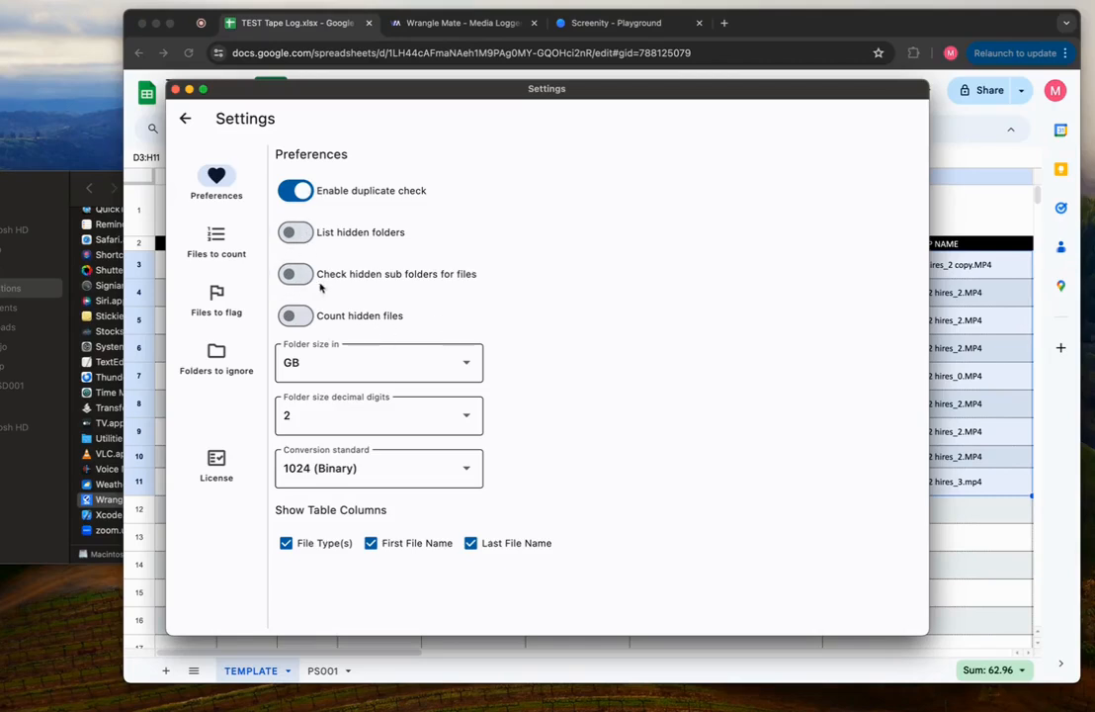
click(355, 363)
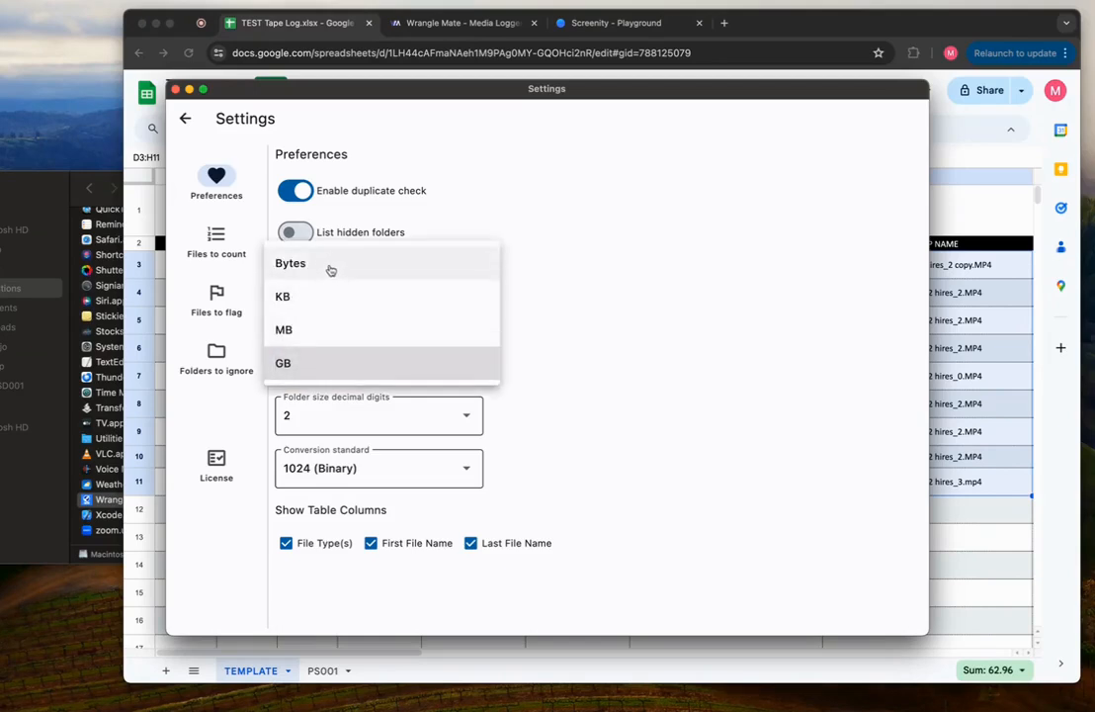
click(619, 362)
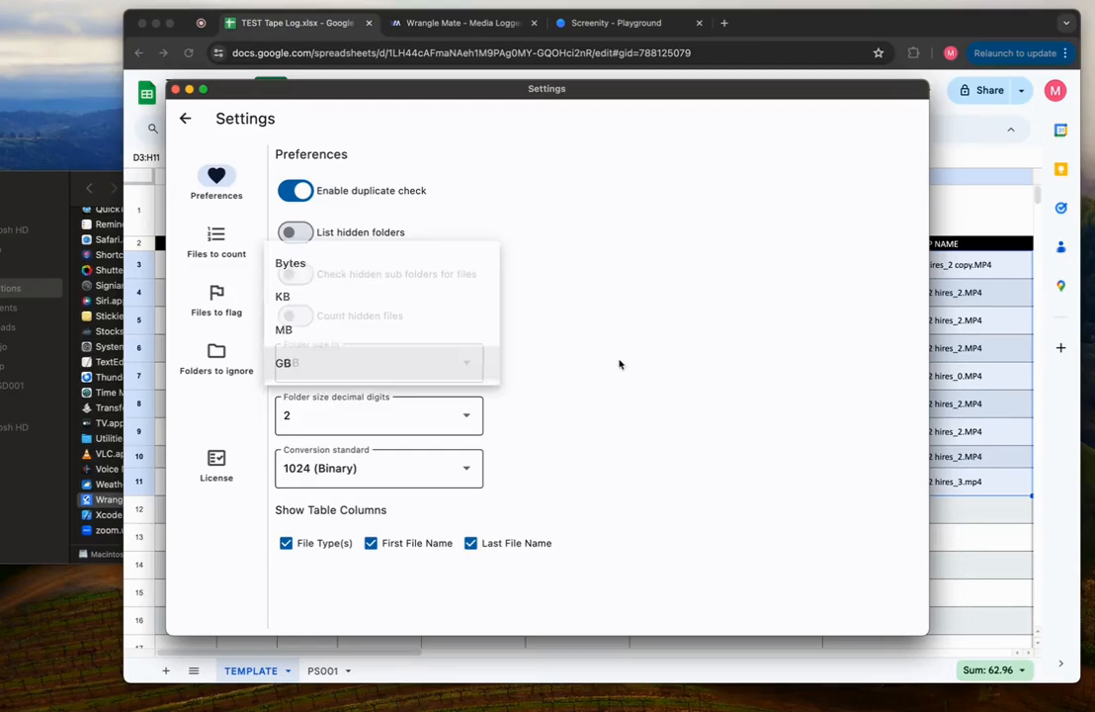
click(415, 419)
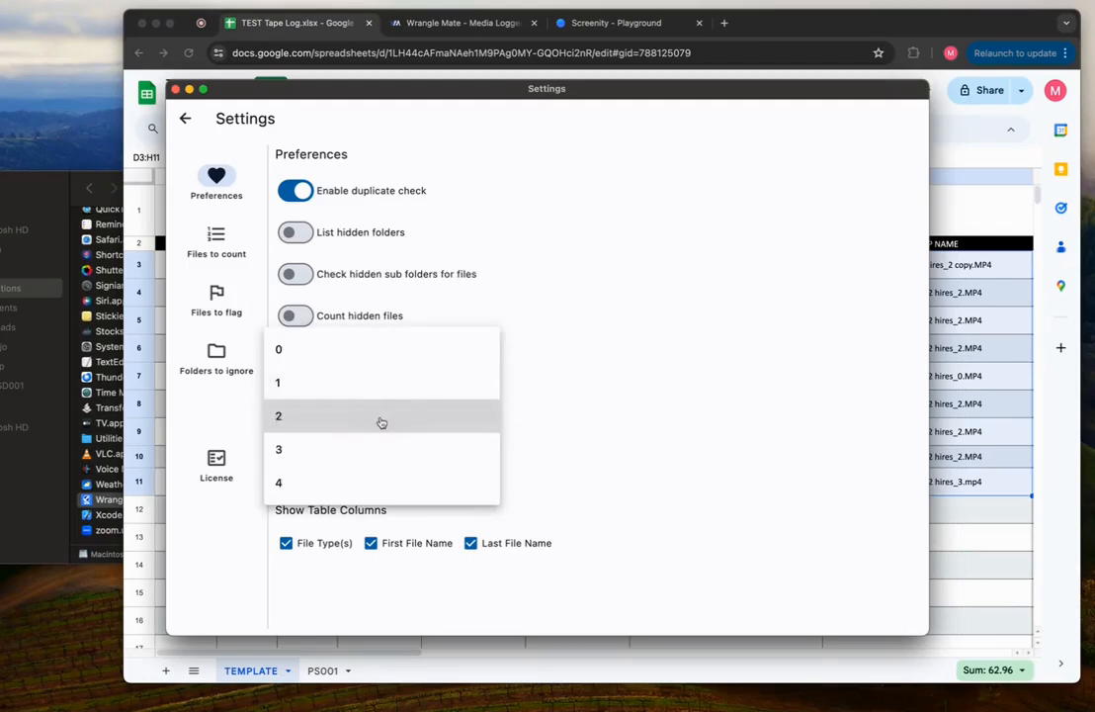
click(380, 419)
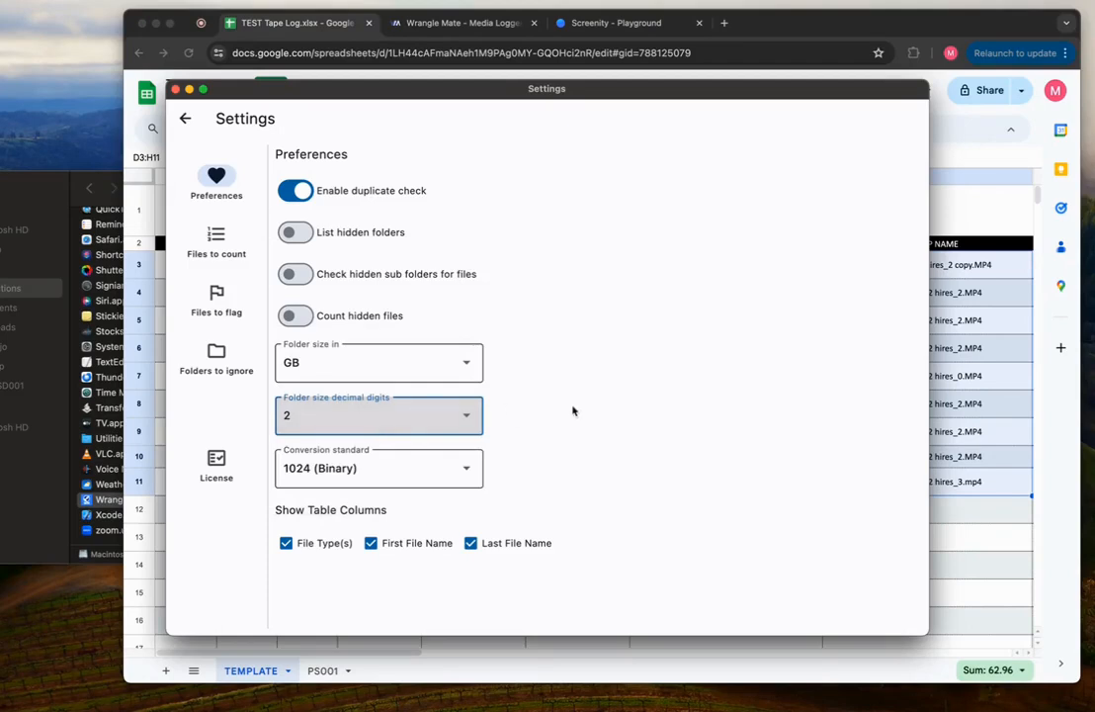
Step: Try the 1000 (Decimal) conversion standard for folder sizes, and set it back to 1024 (Binary)
click(339, 472)
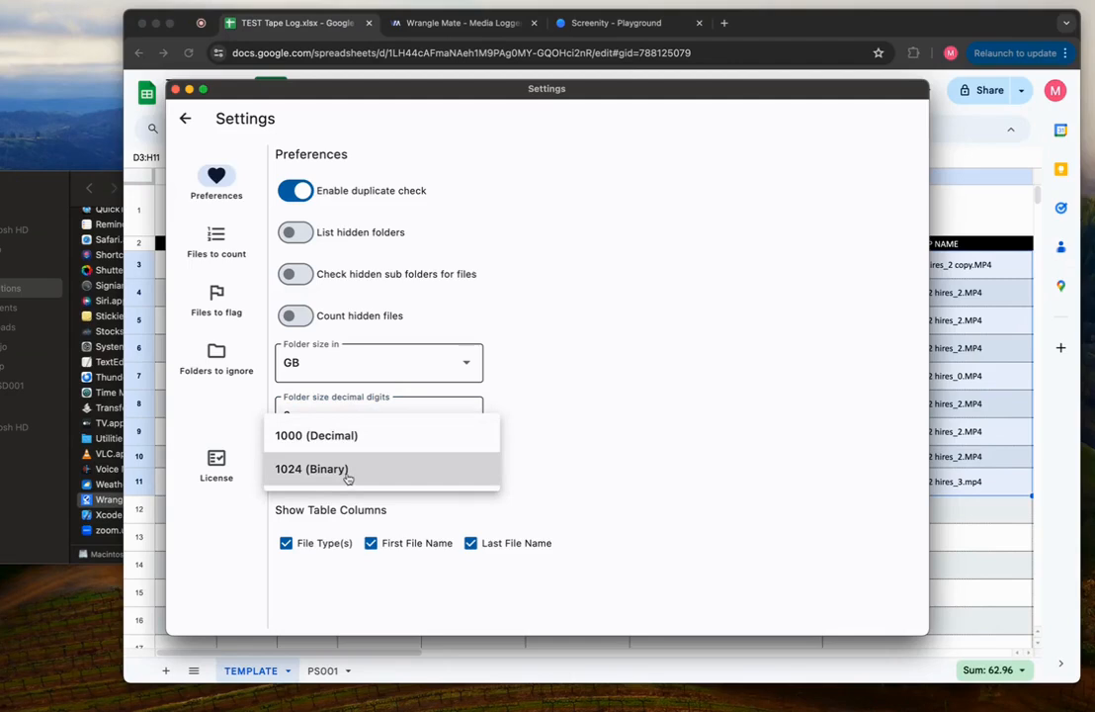
click(347, 479)
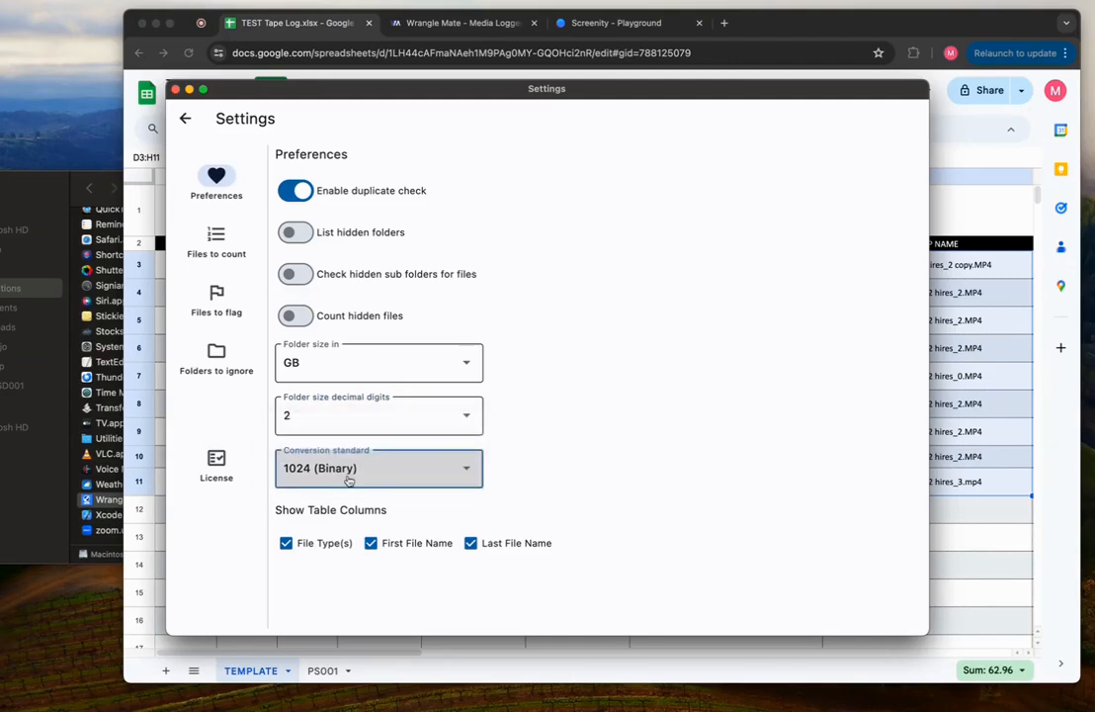
click(348, 480)
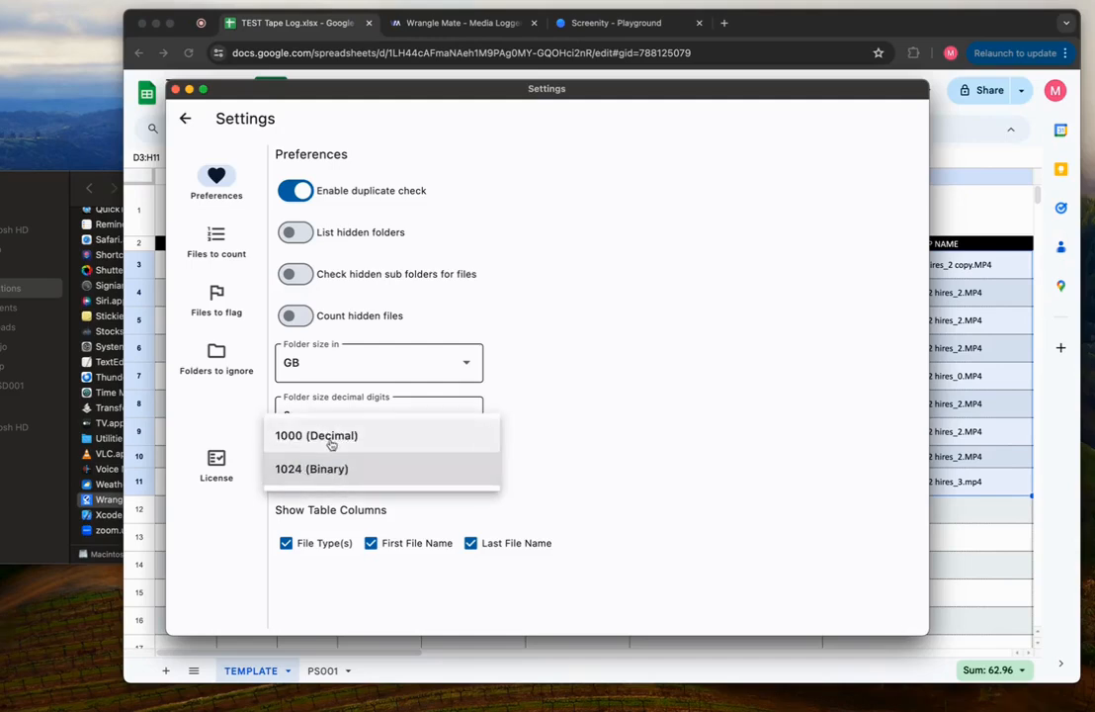
click(334, 443)
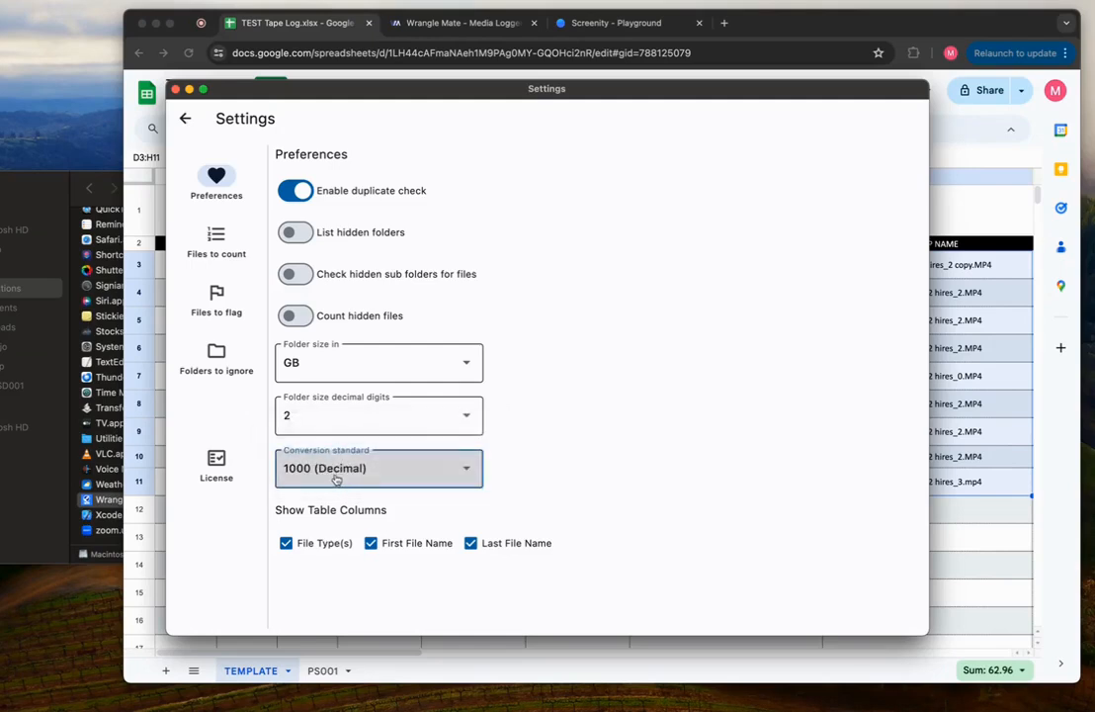
click(335, 478)
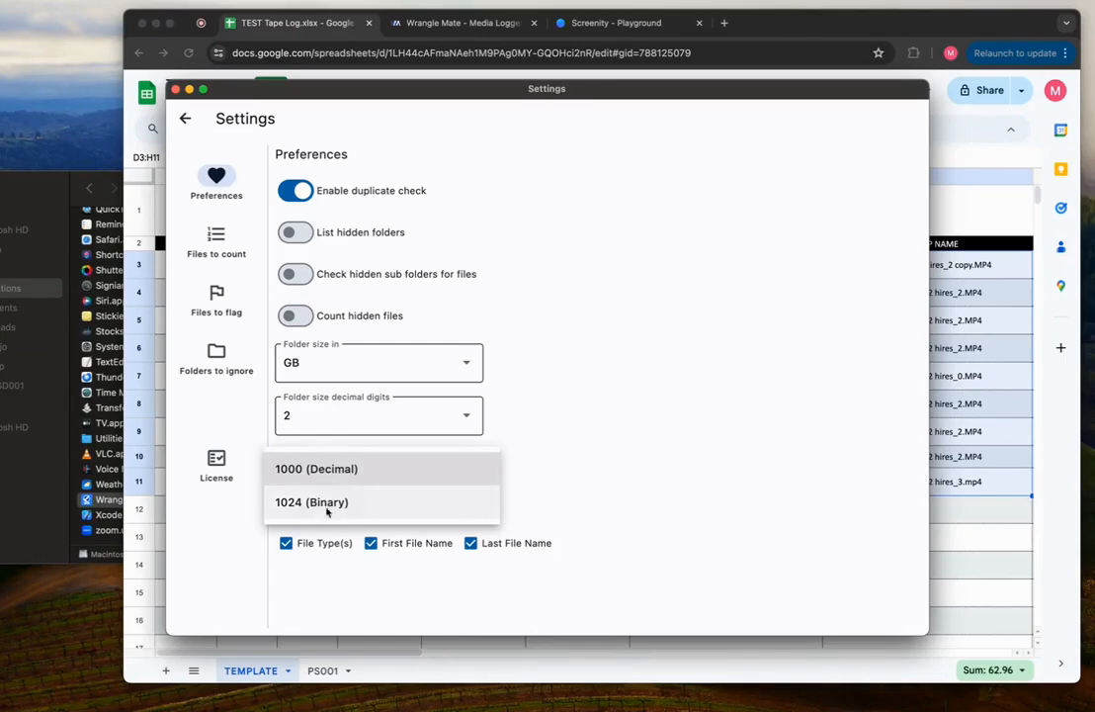
click(327, 510)
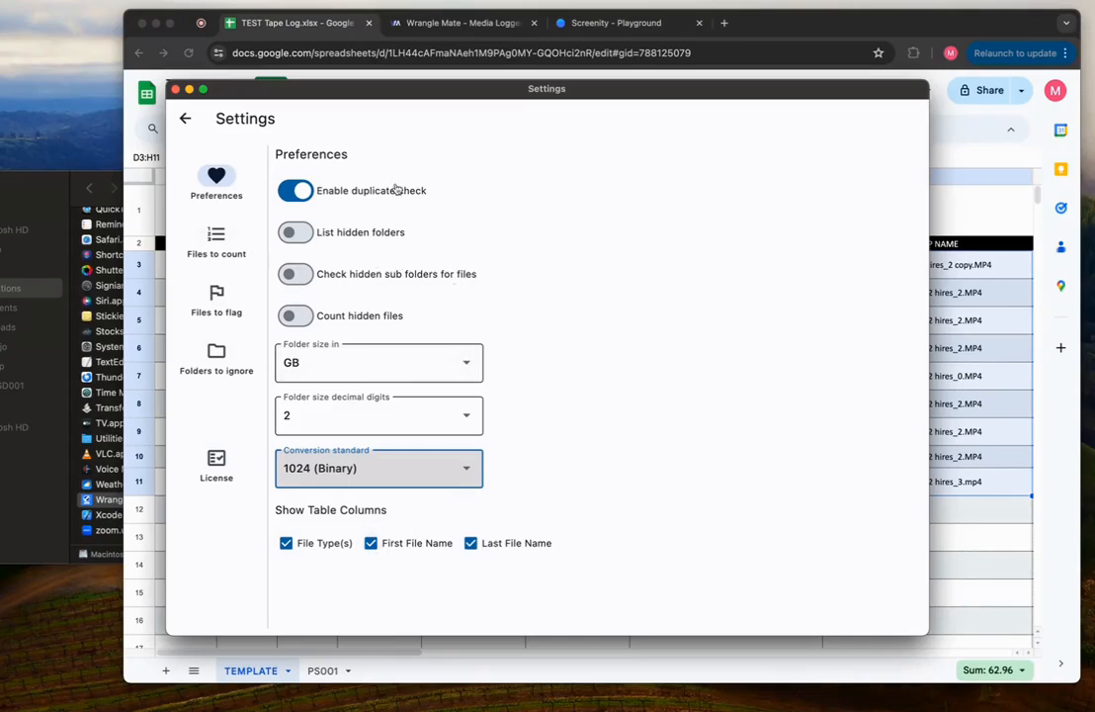
Step: Examine the settings for file extensions to count and for file extensions to flag
click(219, 240)
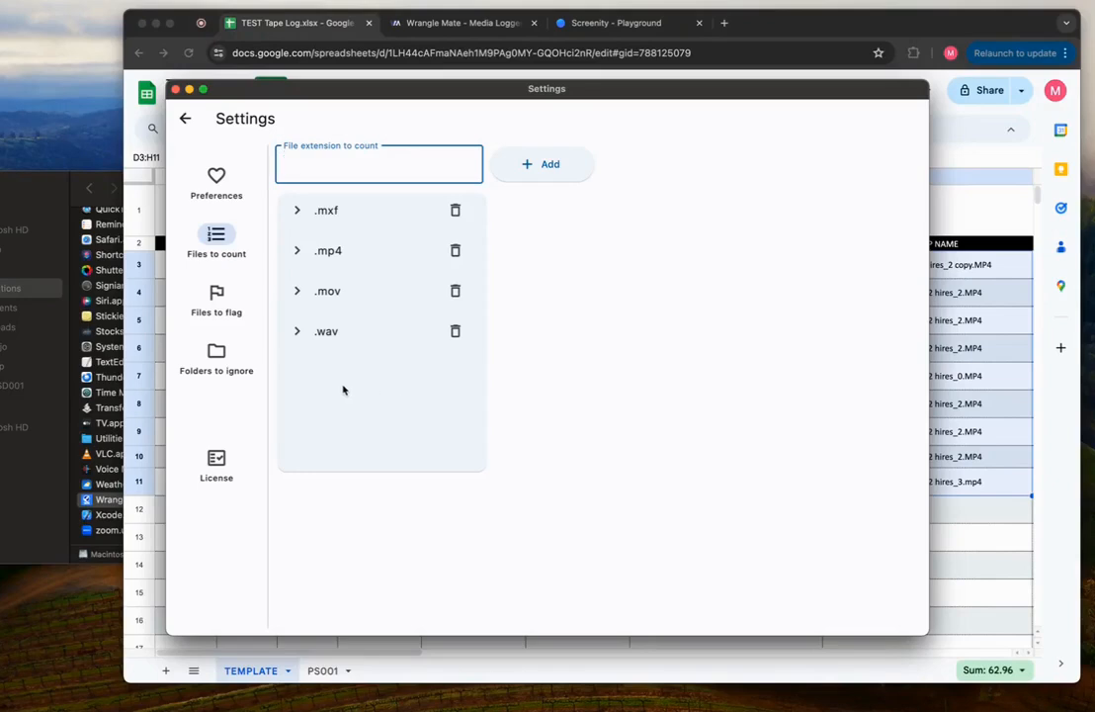
click(235, 300)
click(306, 165)
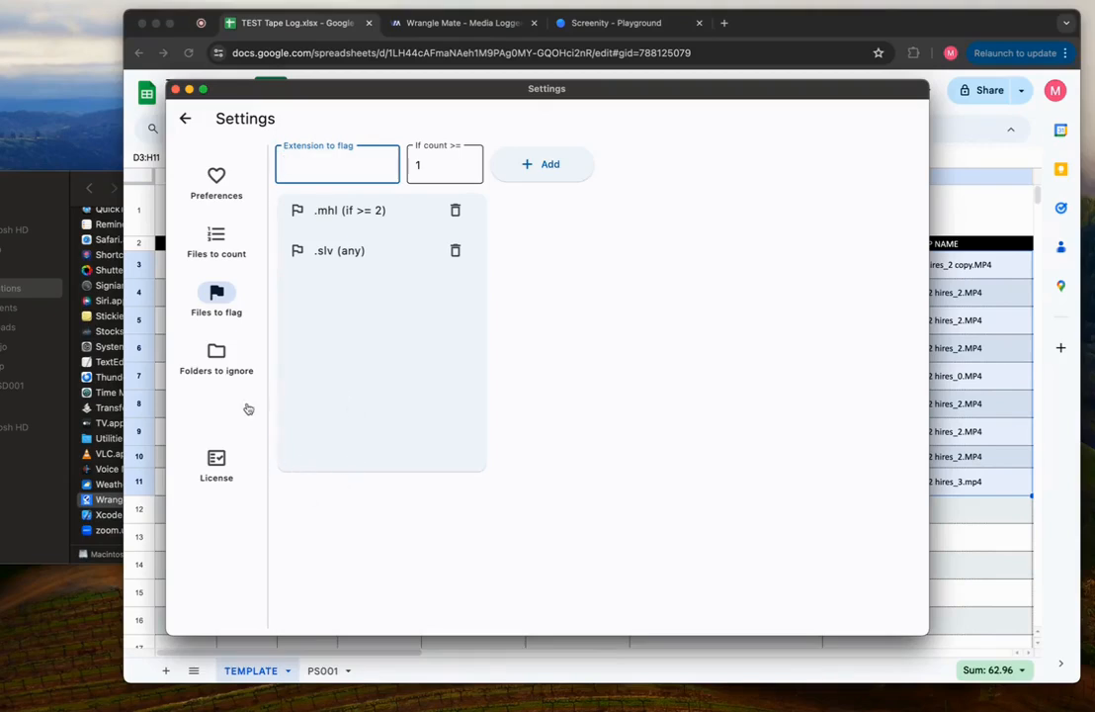
Step: Examine the settings for folders to ignore, and return to the results table
click(225, 361)
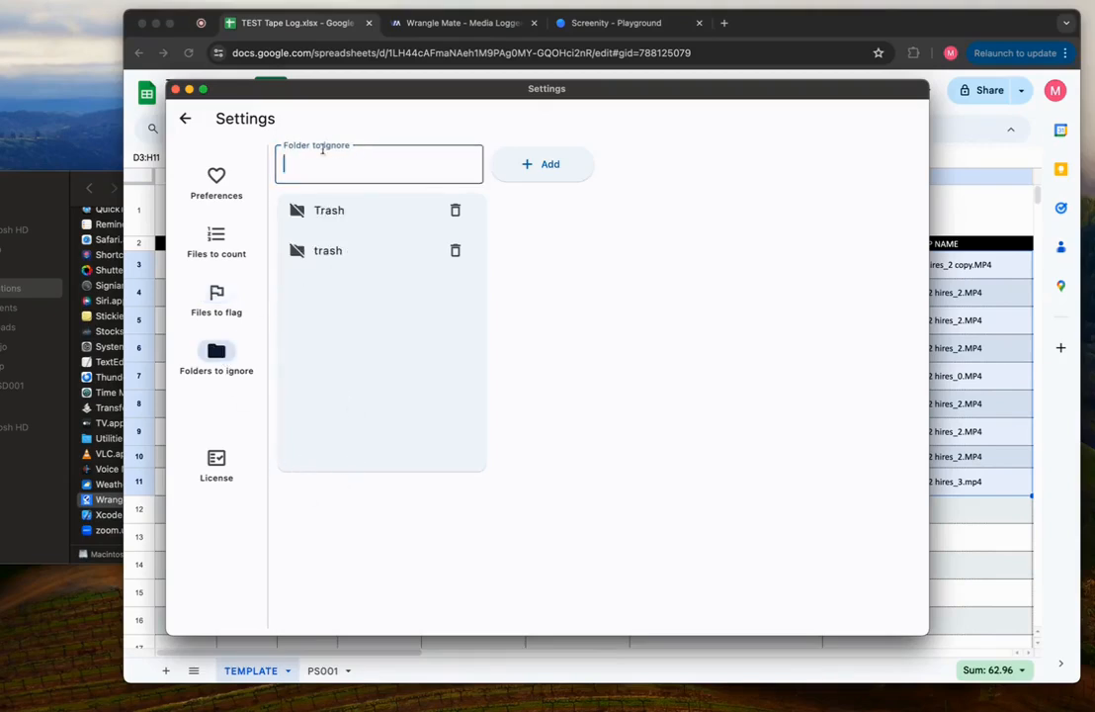
click(371, 168)
click(185, 118)
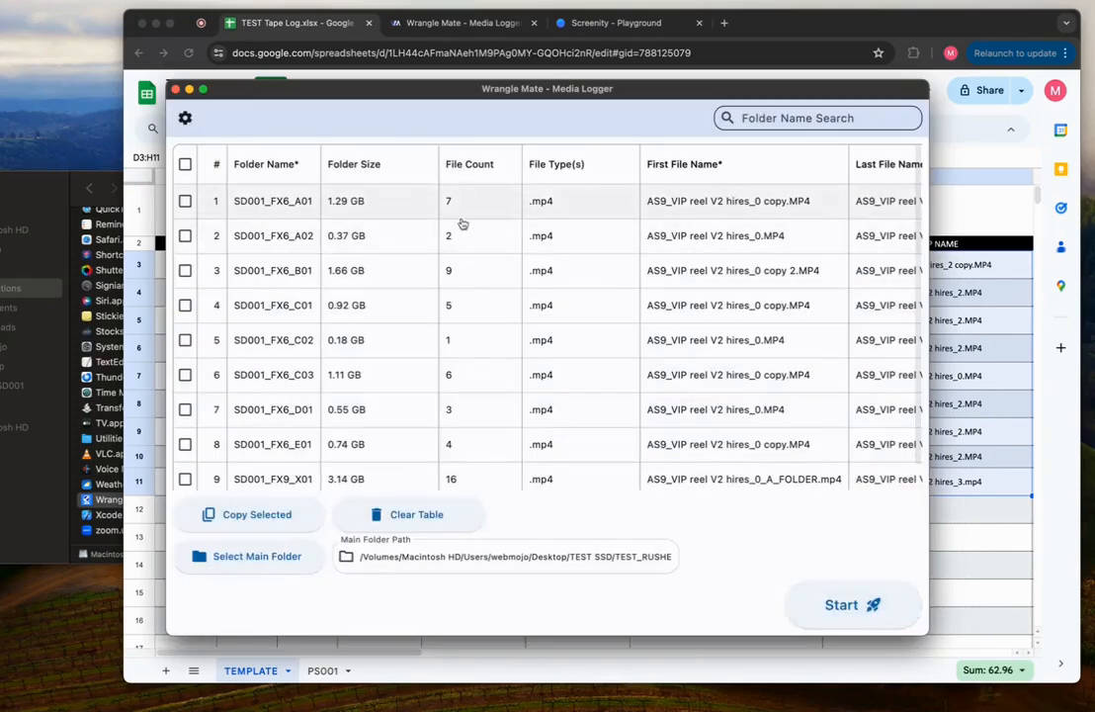
Step: Examine the logged folders in the results table and the preferences for duplicate checking, hidden folders and hidden files
scroll(466, 277, down, 2)
scroll(467, 272, up, 2)
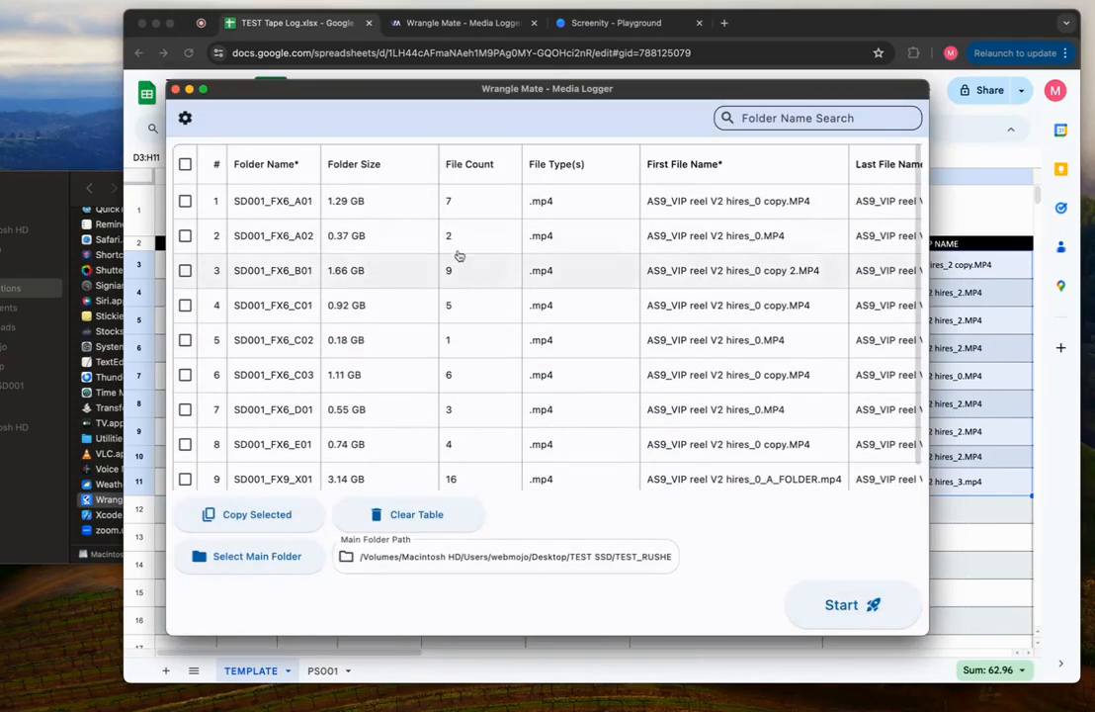
click(186, 119)
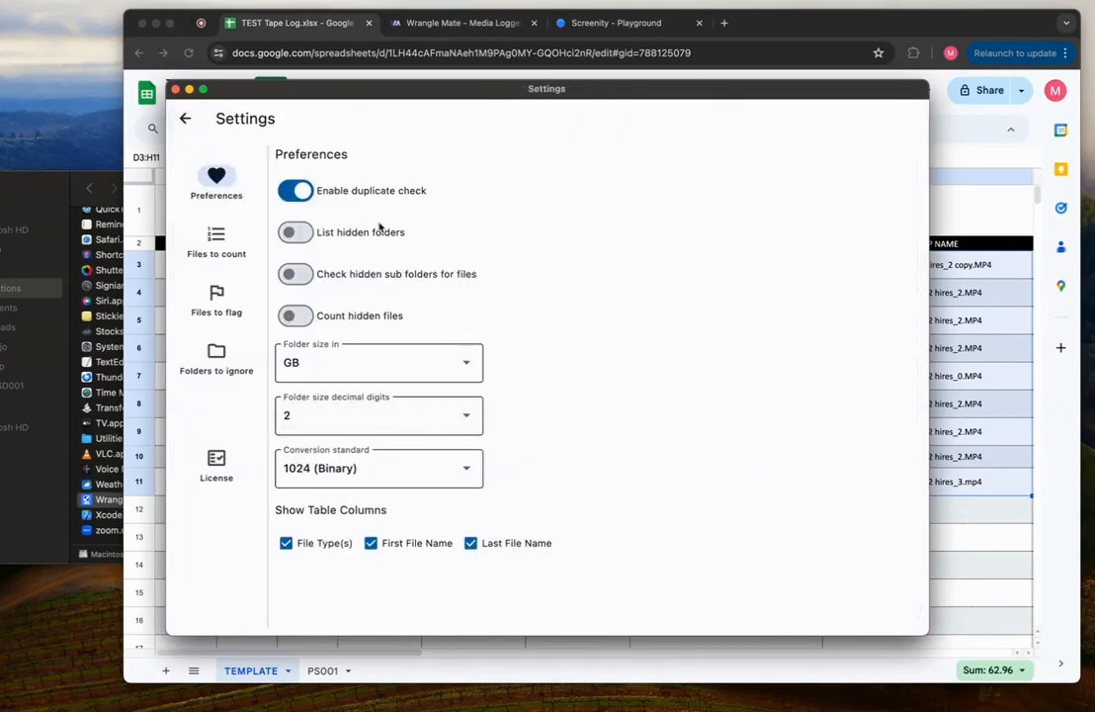
click(46, 166)
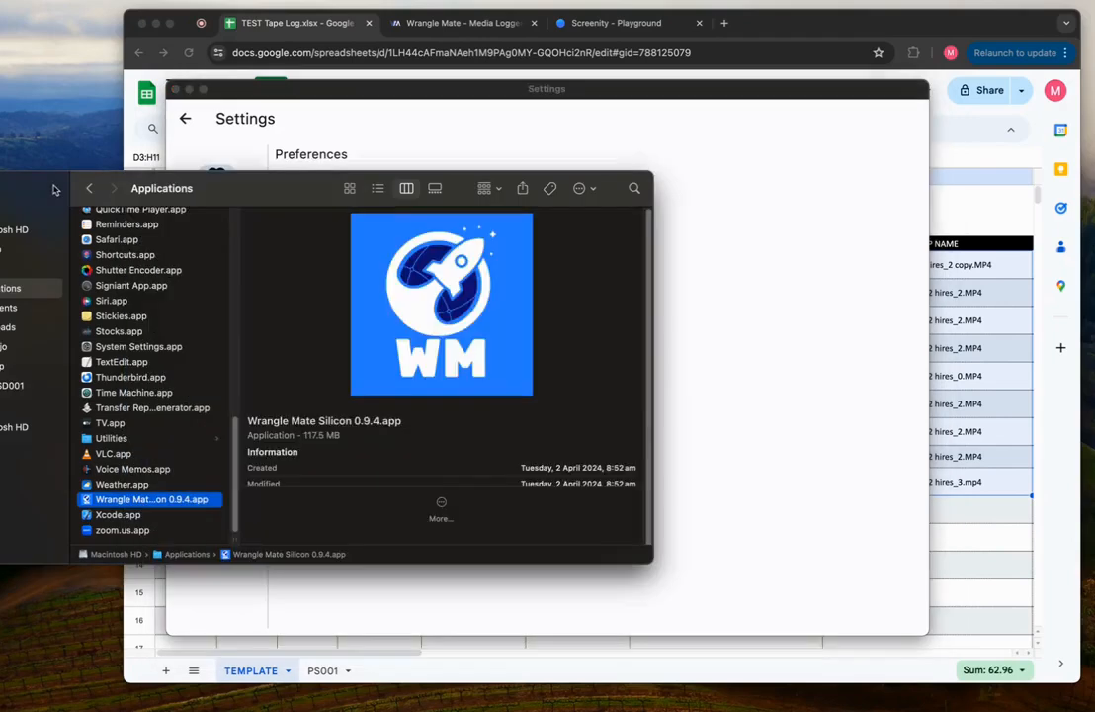
click(274, 127)
click(185, 118)
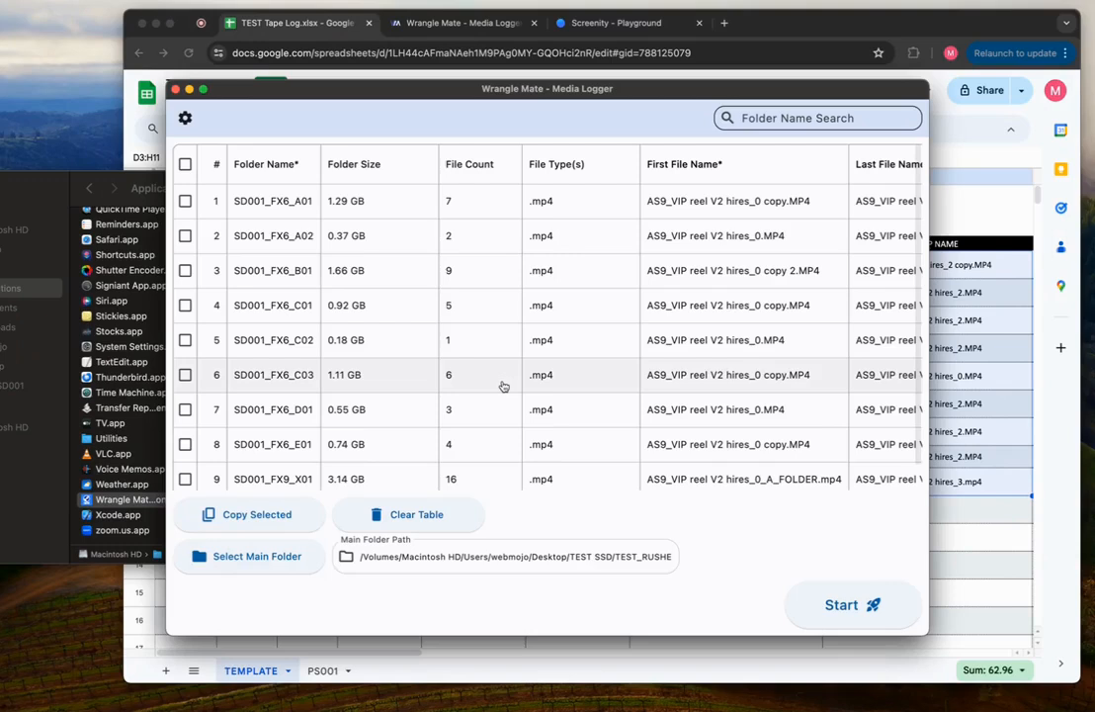
scroll(569, 386, down, 1)
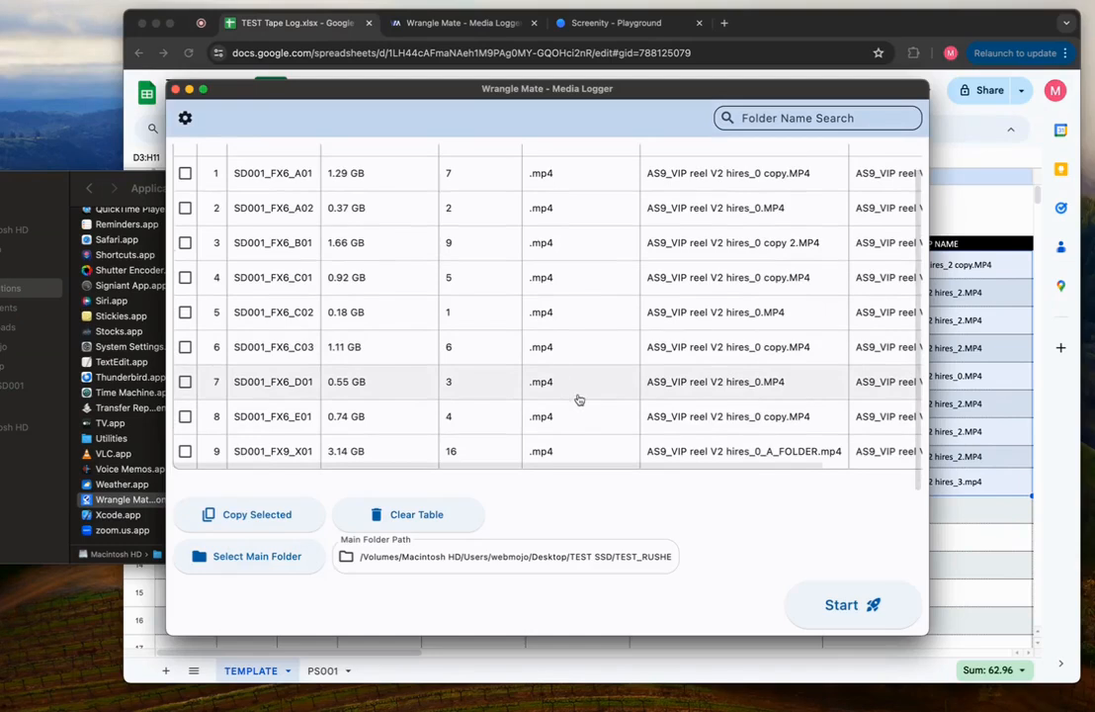
scroll(569, 400, up, 1)
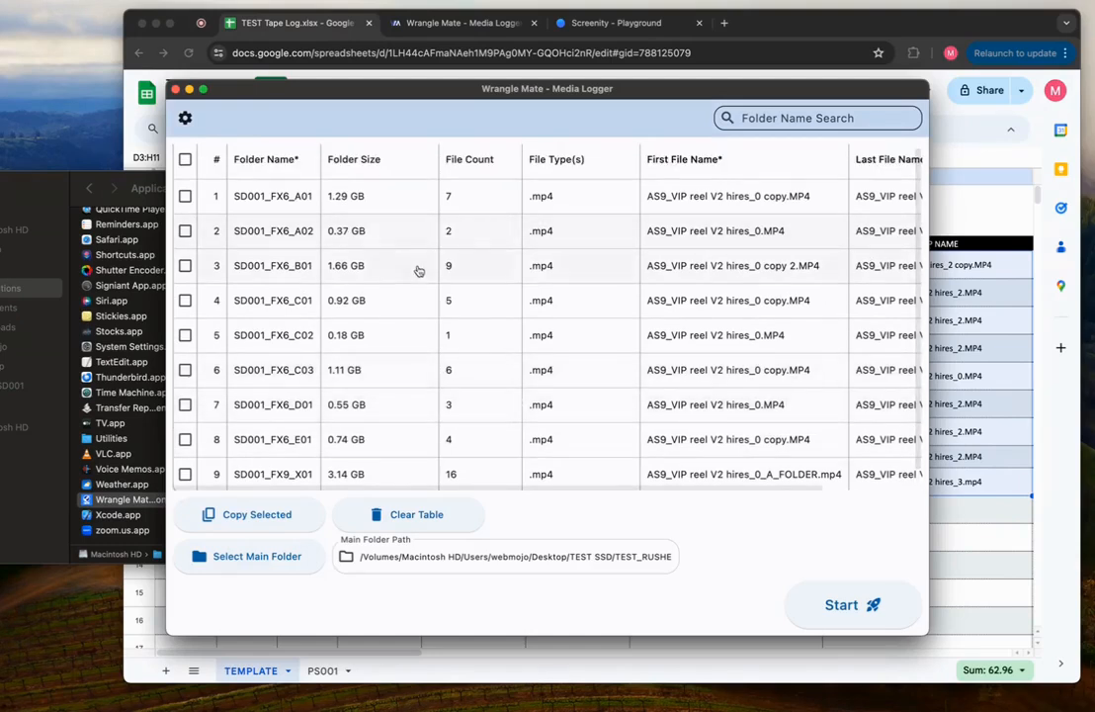
scroll(421, 276, down, 1)
scroll(376, 282, down, 1)
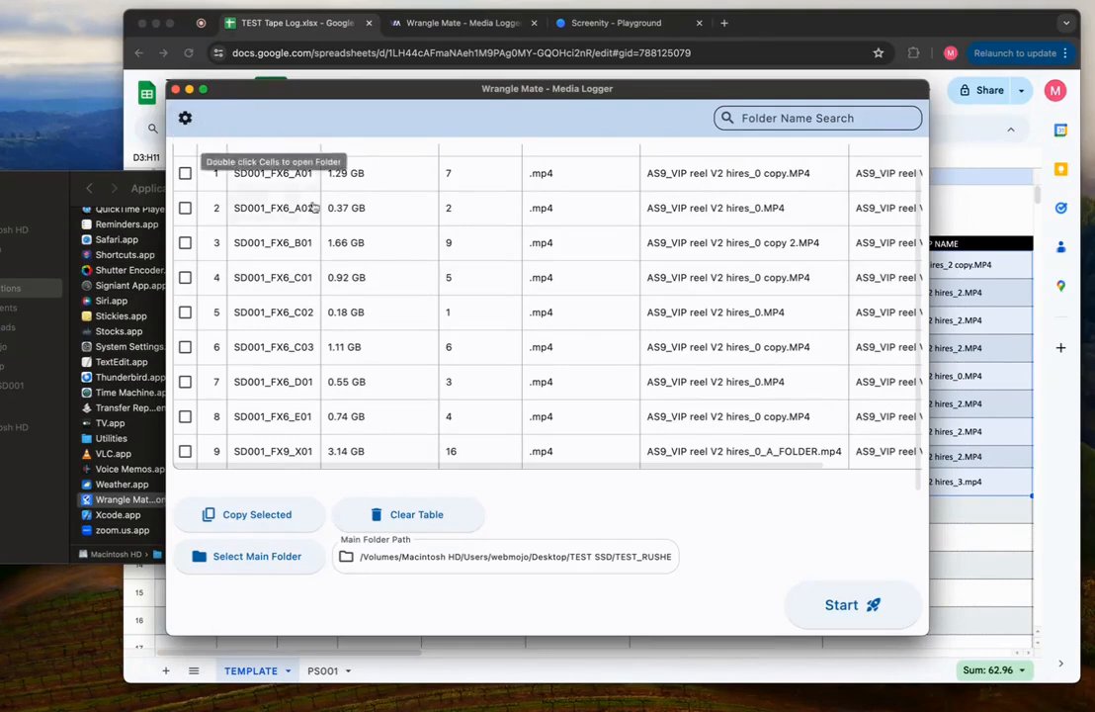
scroll(321, 229, up, 1)
click(185, 118)
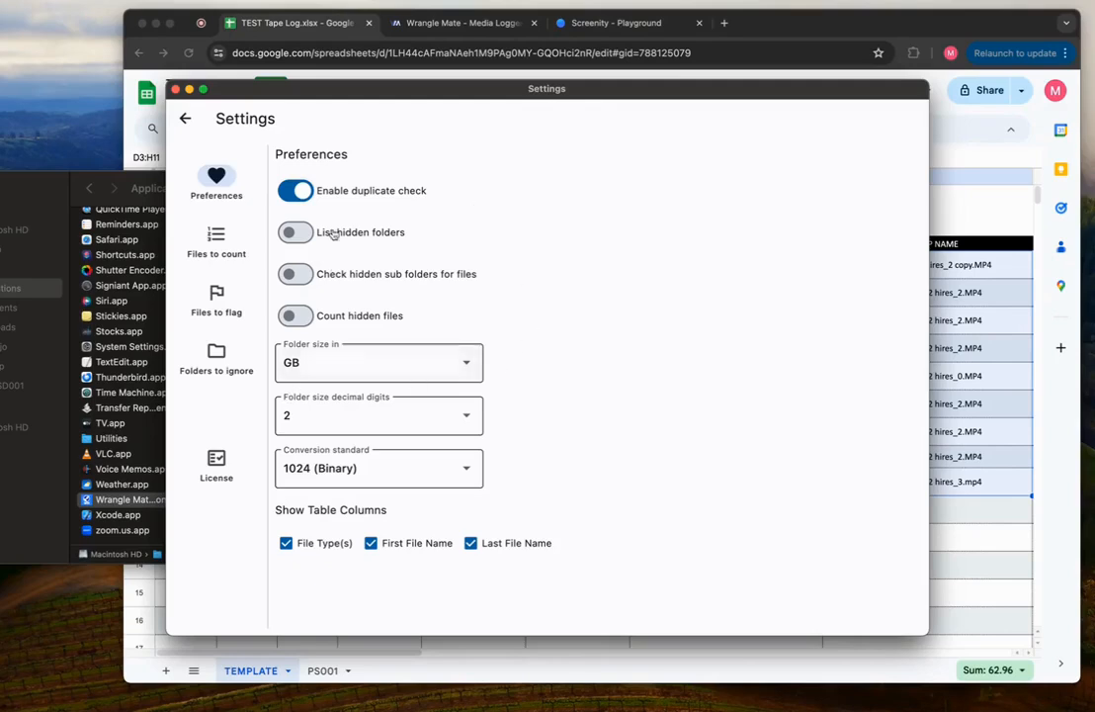
click(186, 120)
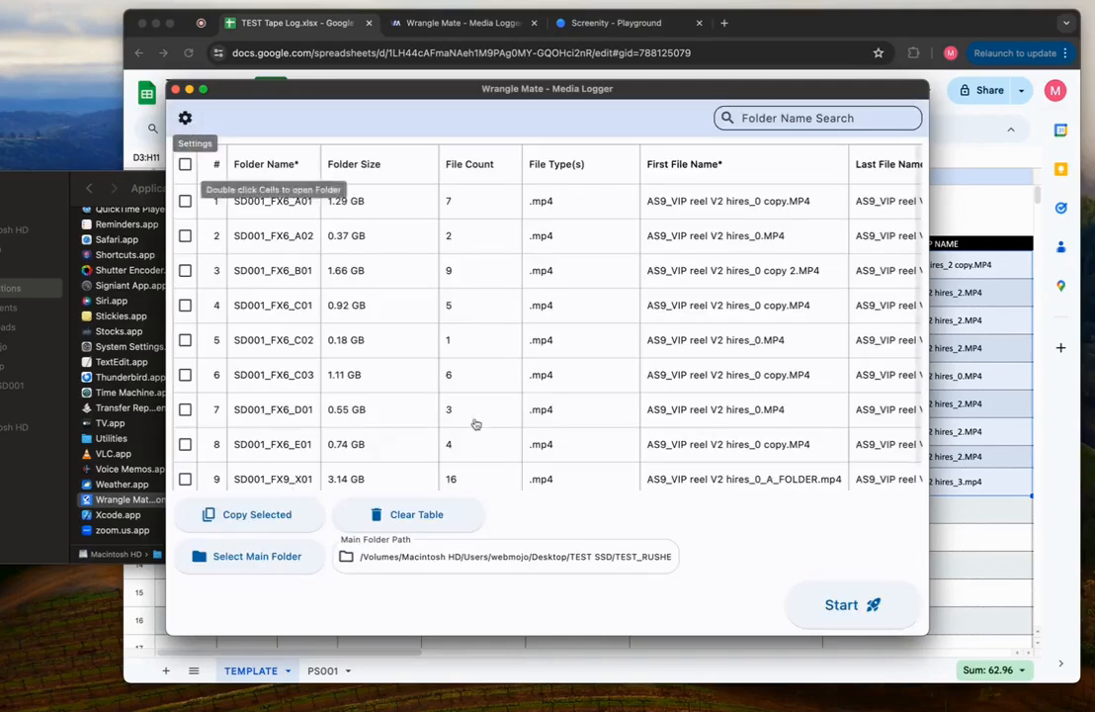
Step: Clear the results table, and duplicate the SD001_FX6_C03 folder inside TEST_SD001 in Finder
click(416, 524)
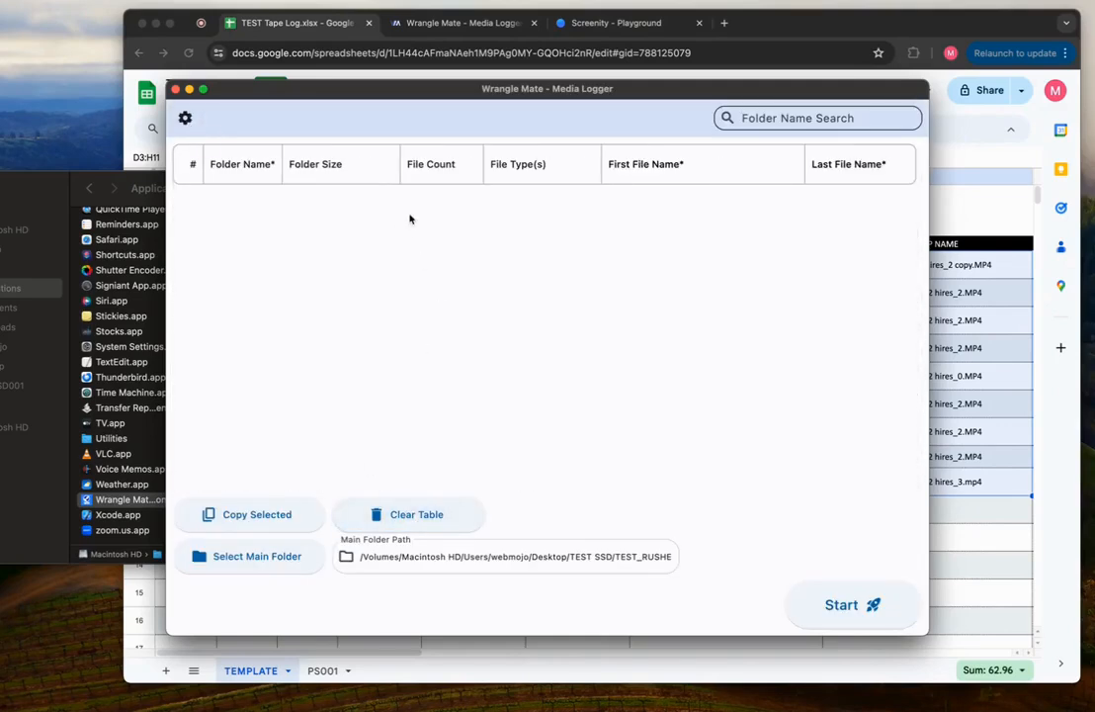
click(158, 707)
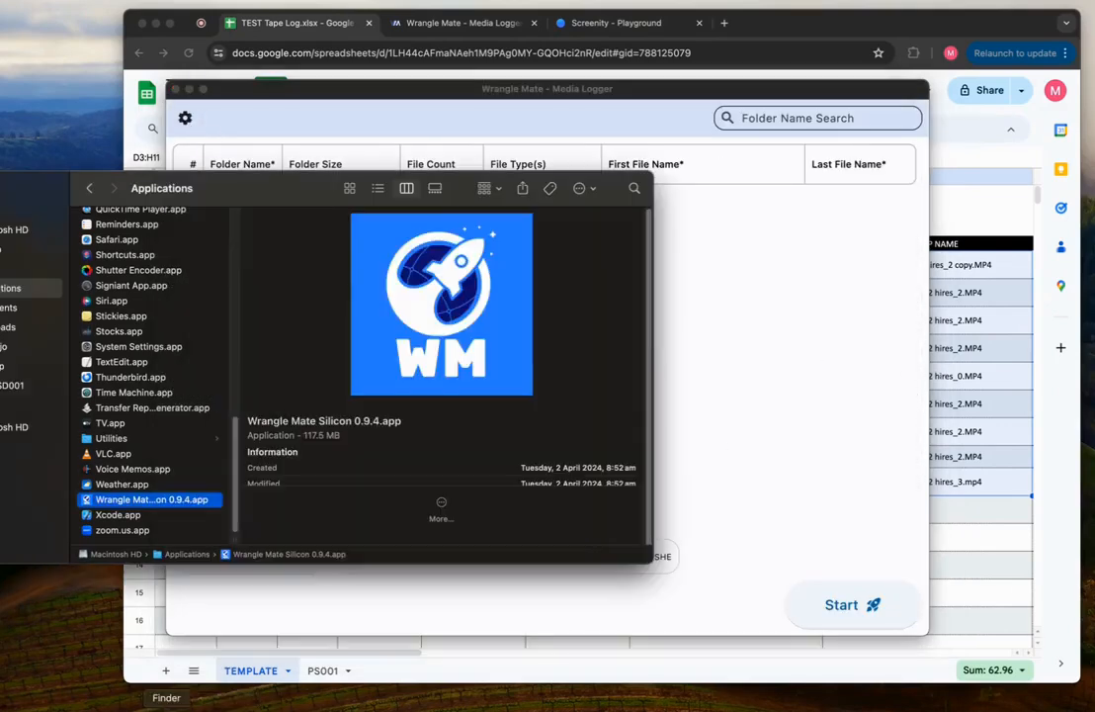
click(3, 386)
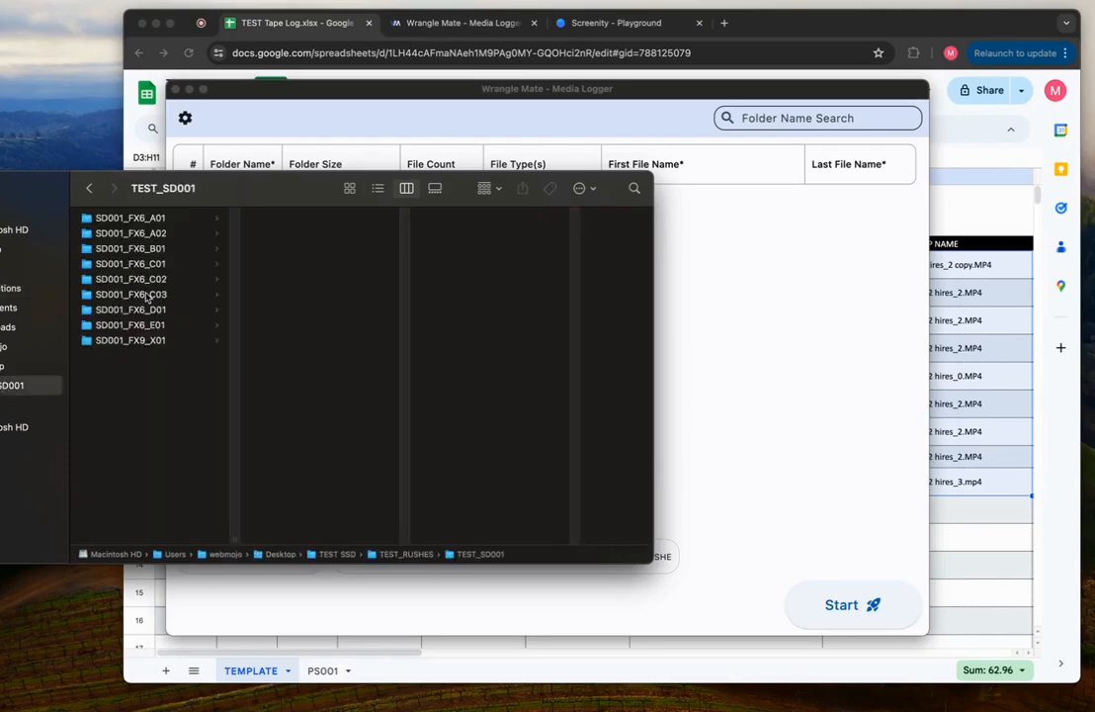
click(131, 295)
right_click(131, 296)
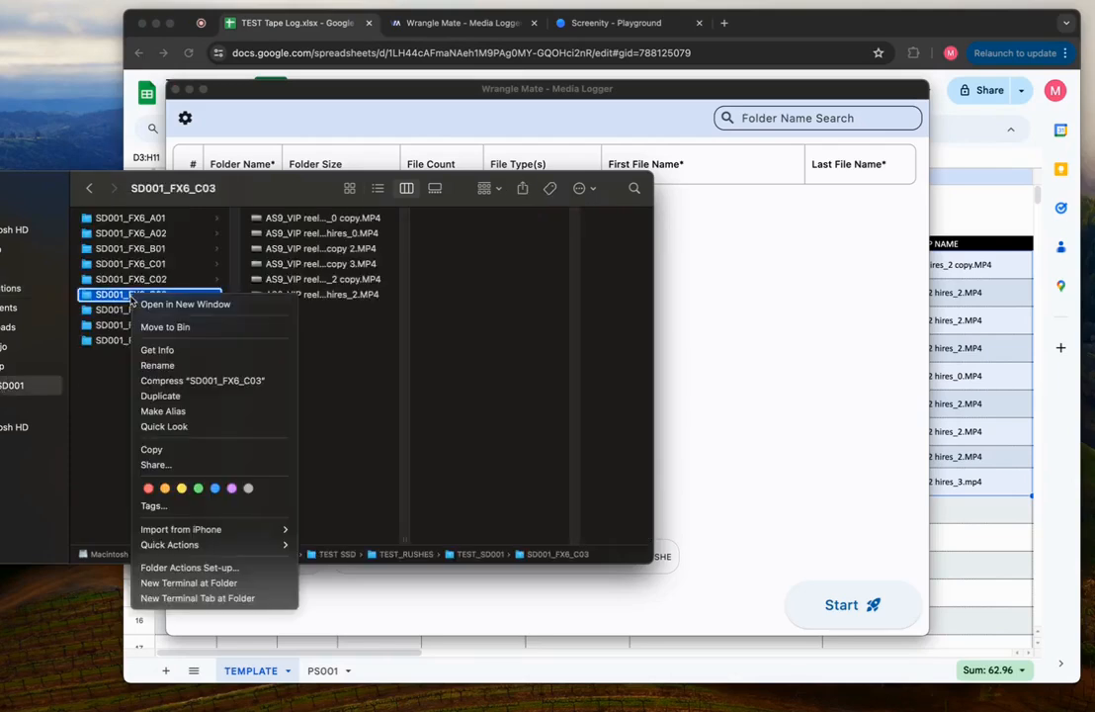
click(184, 395)
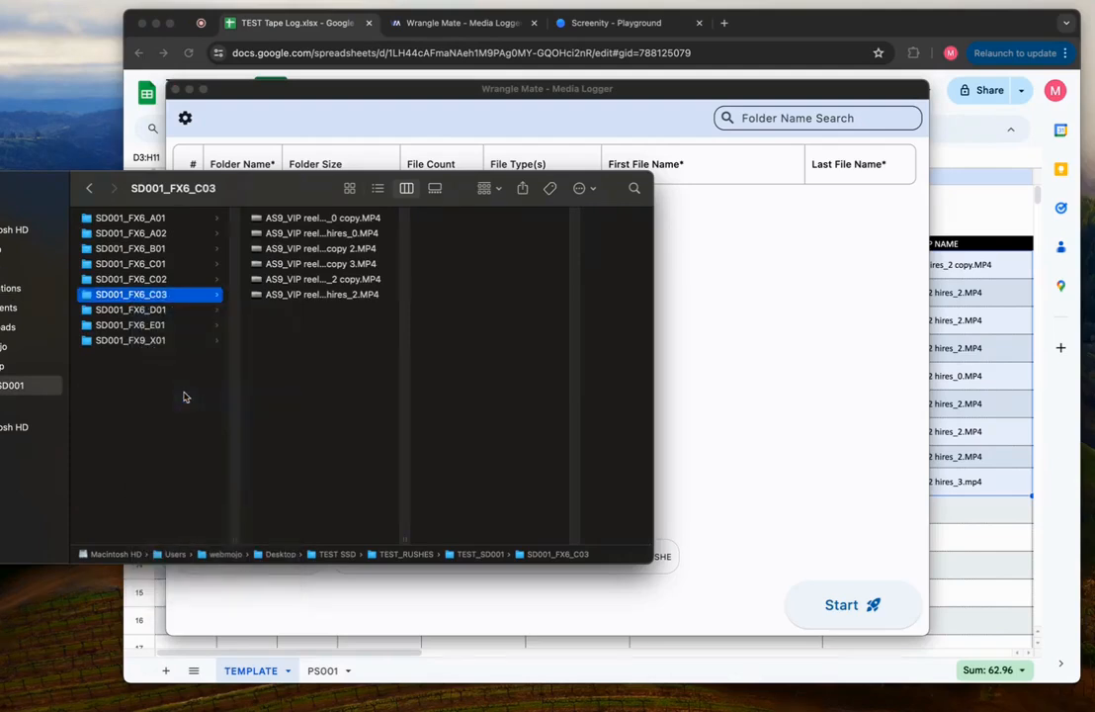
Step: Return to Wrangle Mate, move its window clear of the folder list, and log the main folder again
click(737, 337)
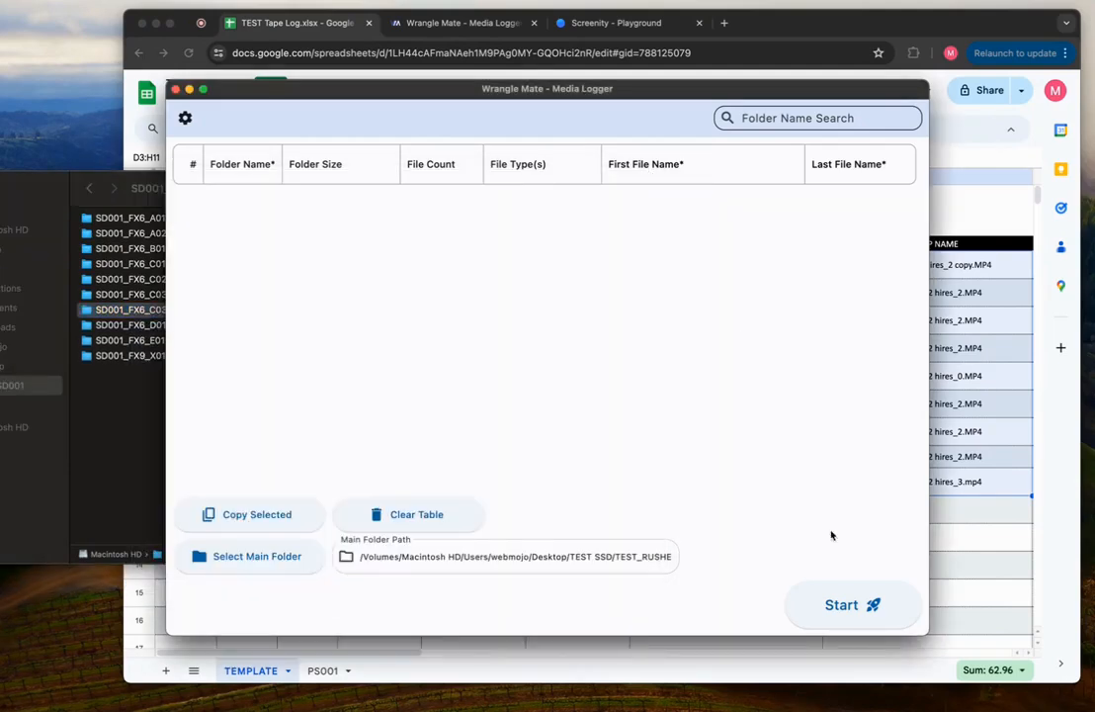
drag(658, 92, 688, 54)
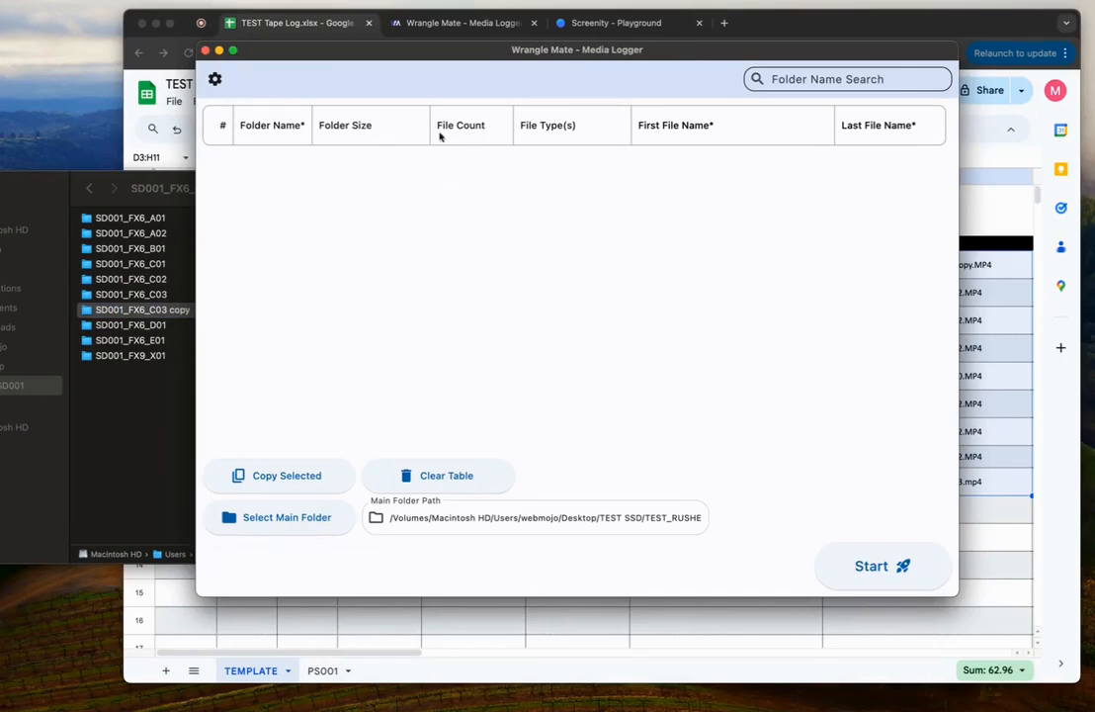
click(894, 571)
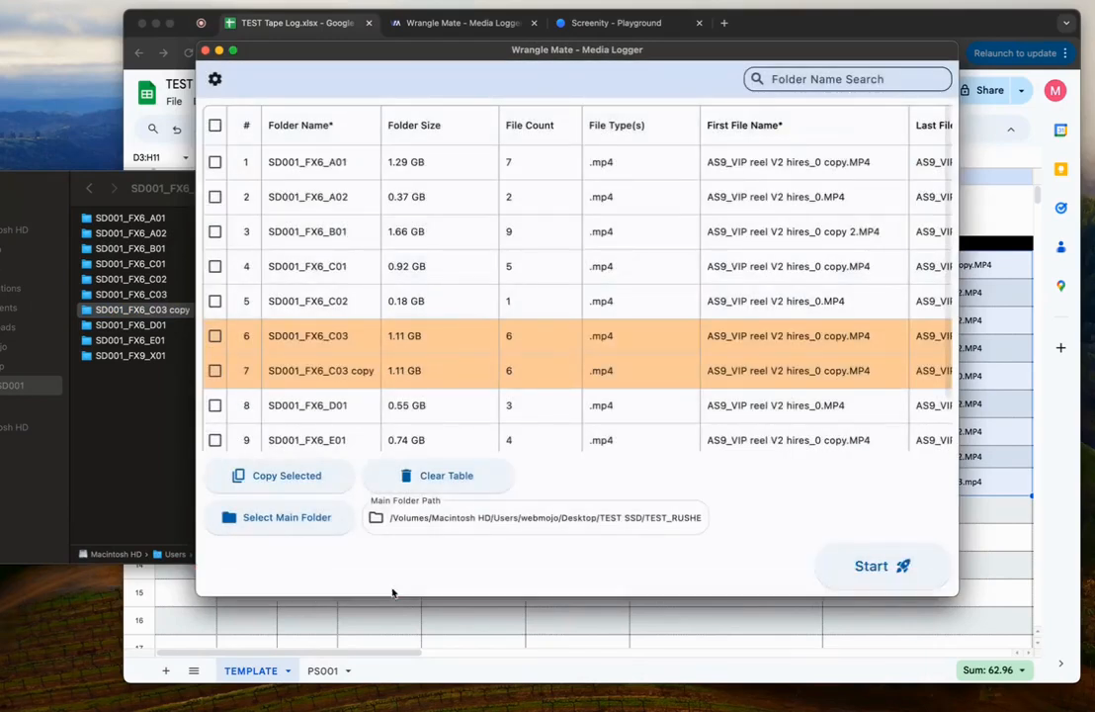
Step: Examine the highlighted rows for SD001_FX6_C03 and its copy, comparing folder size, file count and file names
scroll(343, 287, down, 2)
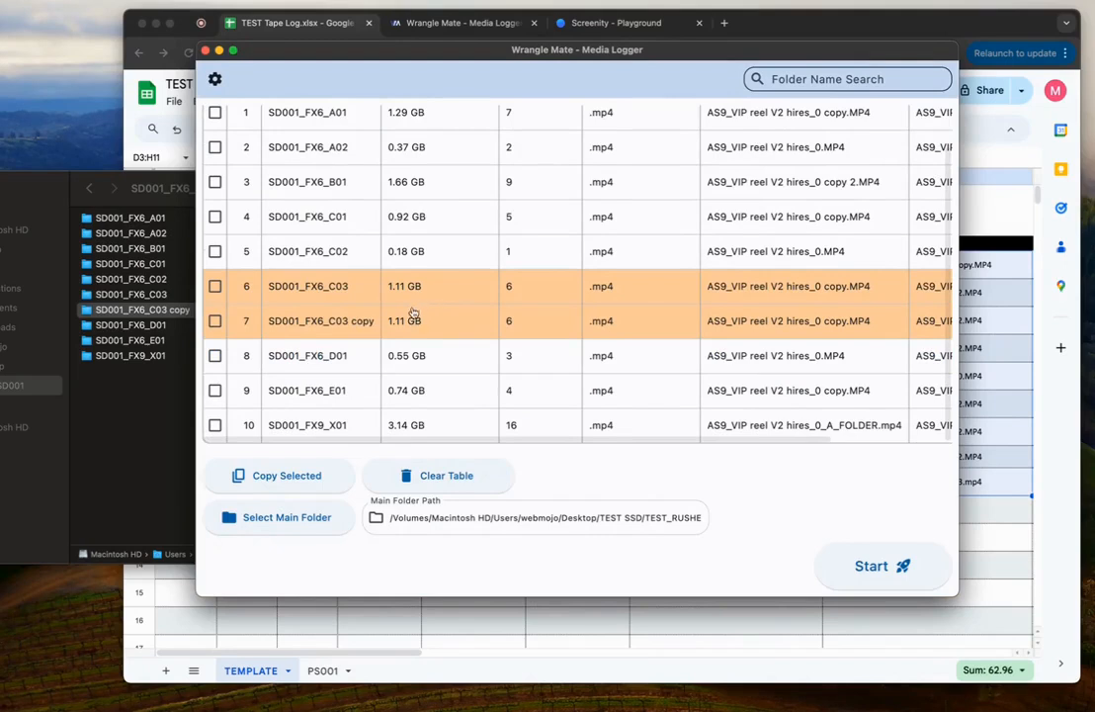
scroll(419, 326, up, 2)
scroll(510, 365, down, 2)
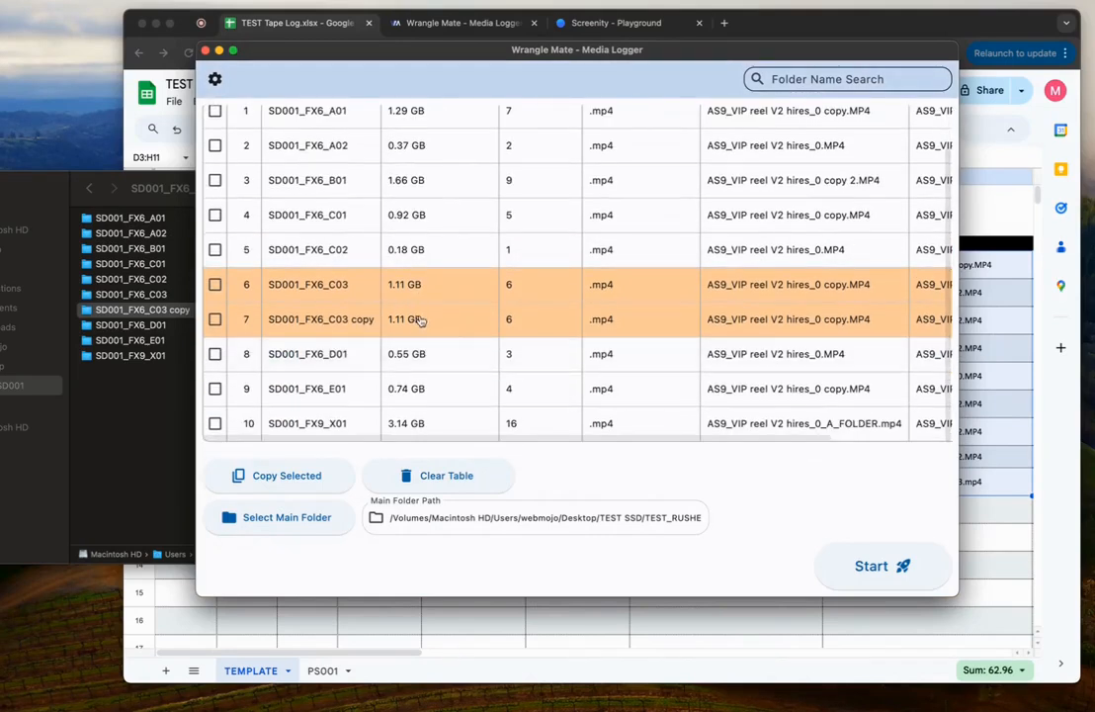
scroll(442, 331, up, 1)
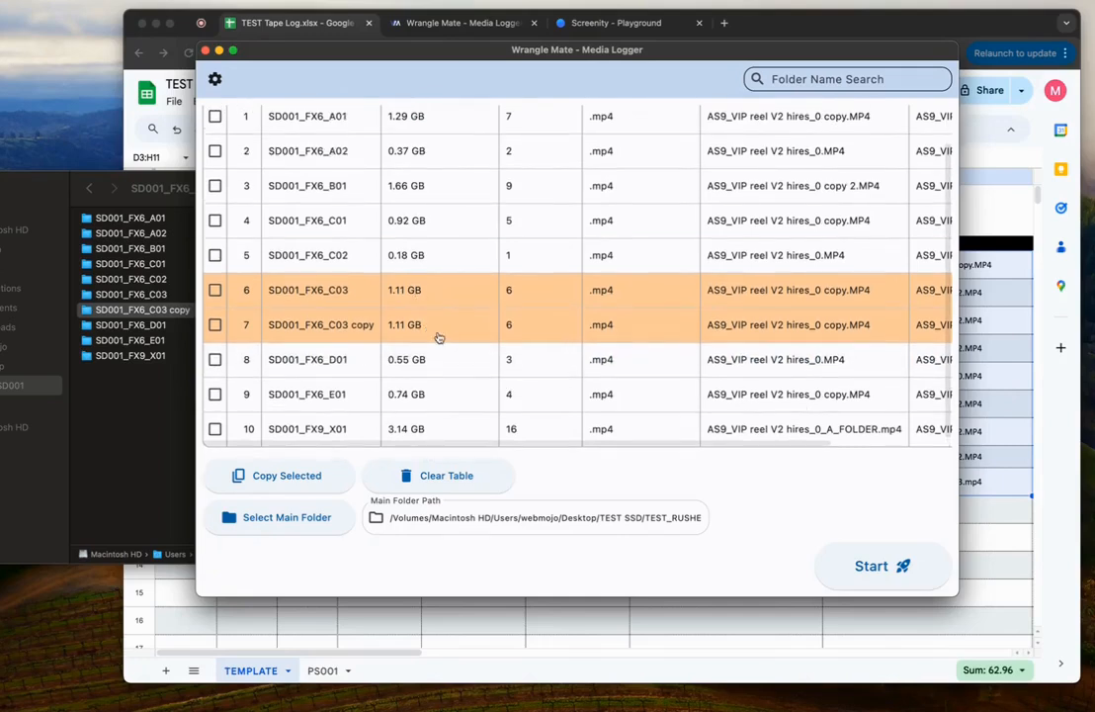
scroll(437, 349, up, 3)
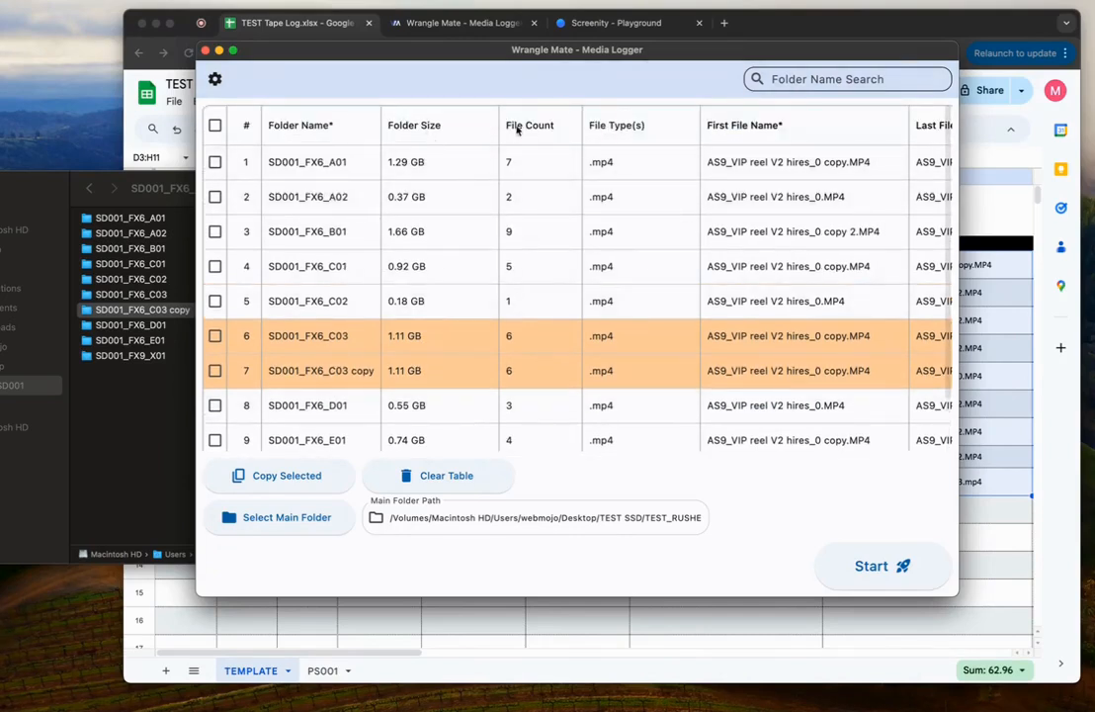
scroll(415, 337, down, 3)
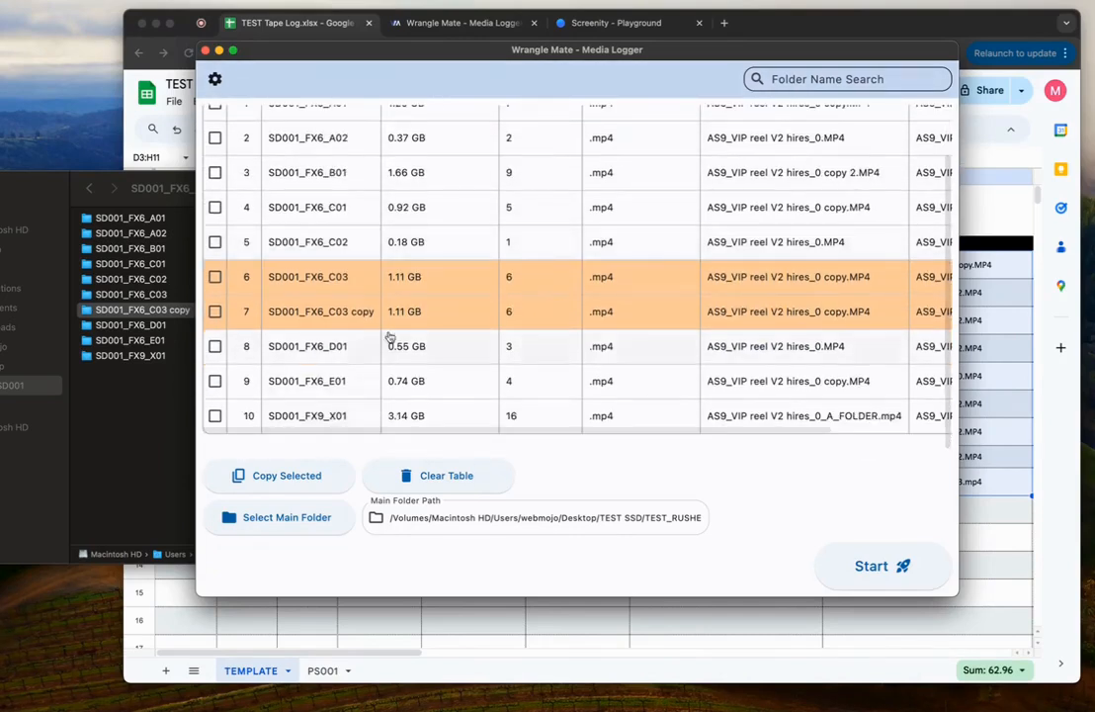
scroll(331, 277, up, 1)
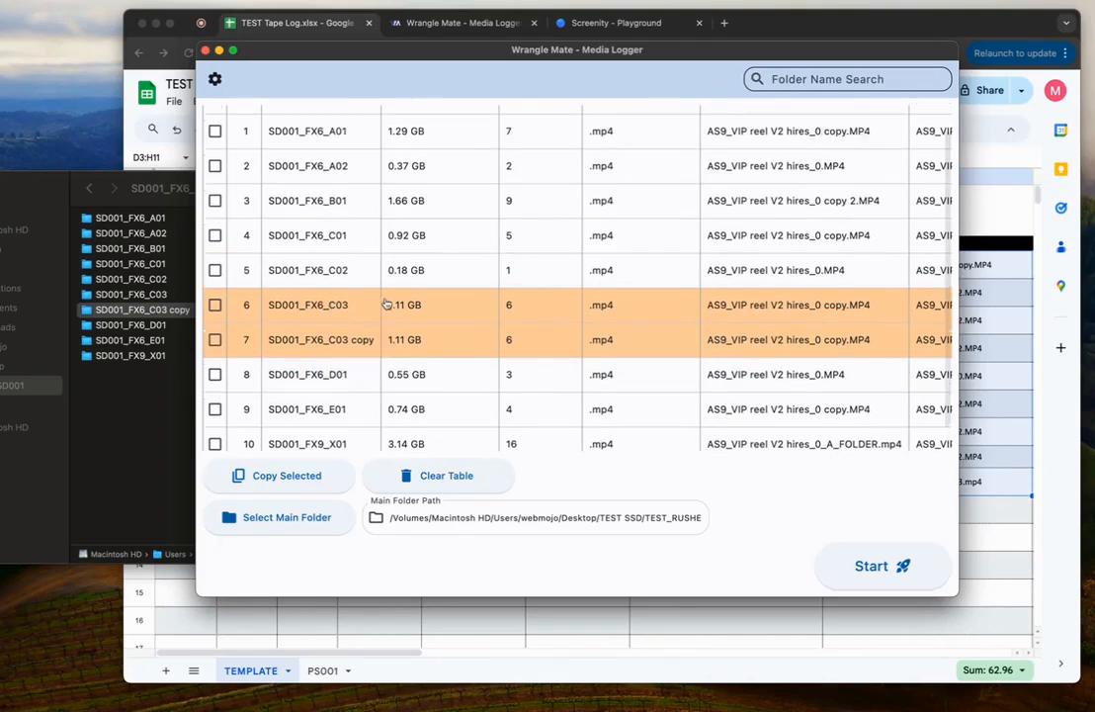
scroll(332, 313, up, 1)
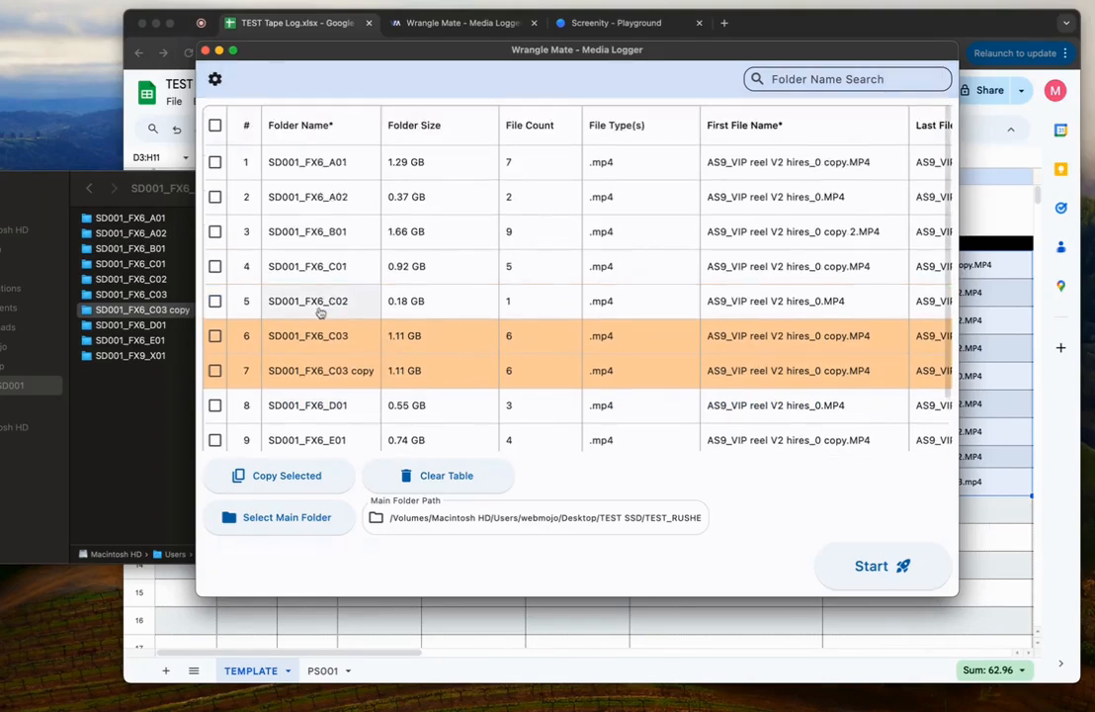
Step: Open the SD001_FX6_C03 copy and SD001_FX6_C03 folders from the results table to compare their files, and return to Wrangle Mate
double_click(326, 376)
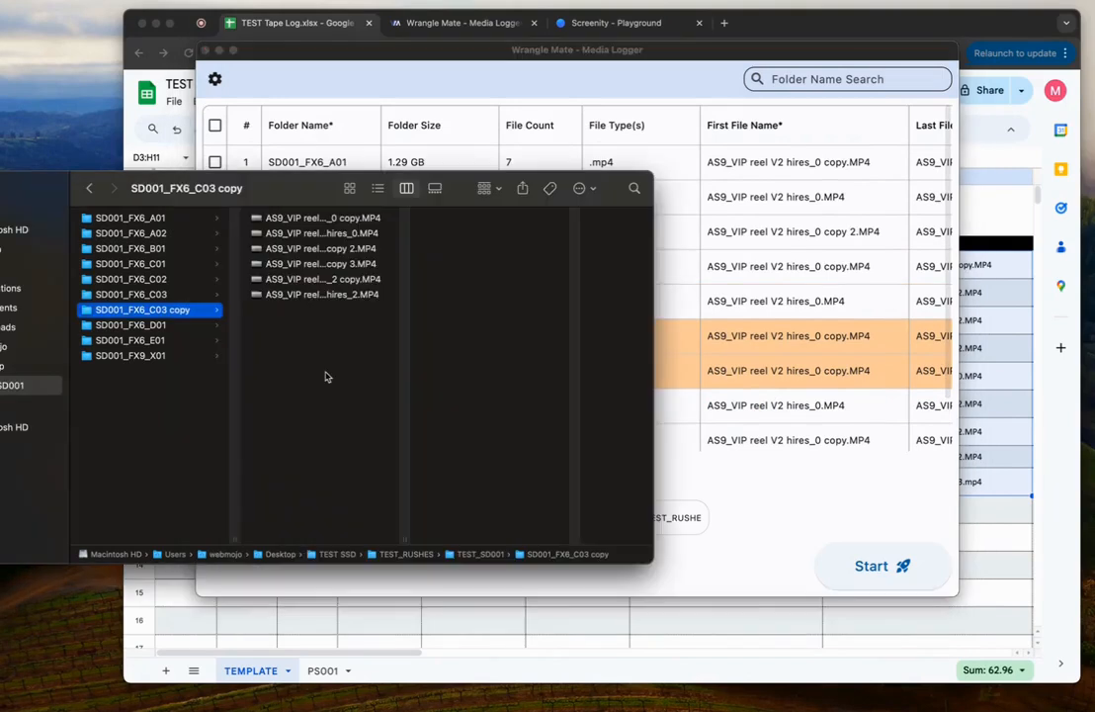
drag(332, 186, 749, 174)
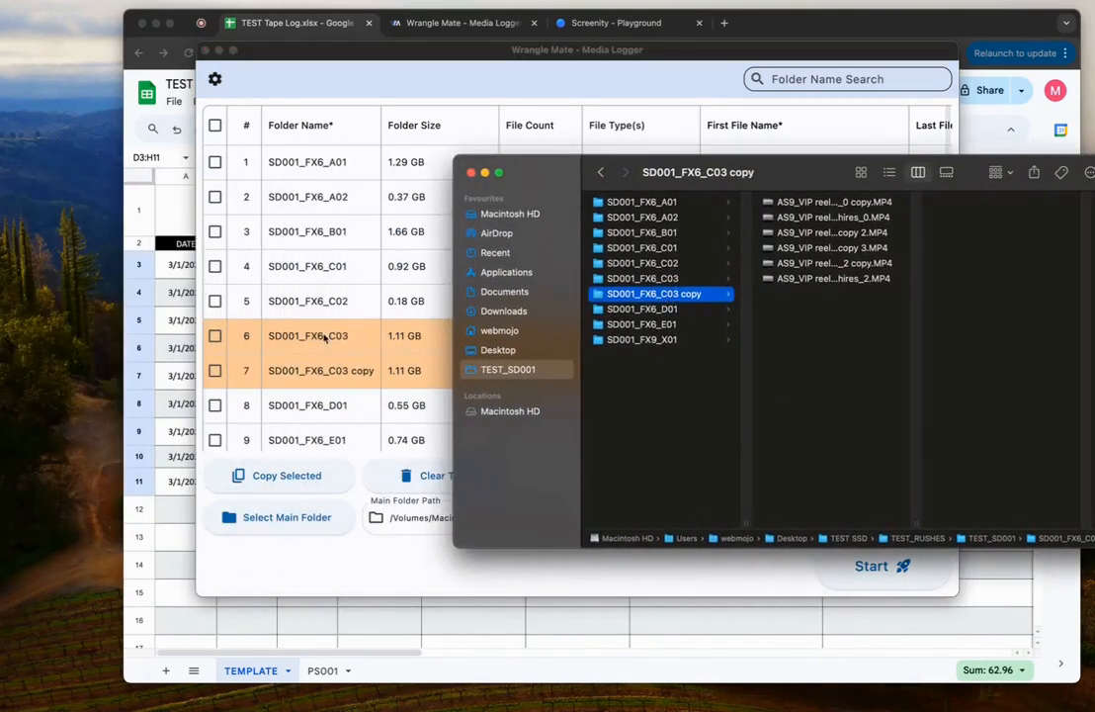
double_click(324, 338)
drag(636, 107, 470, 137)
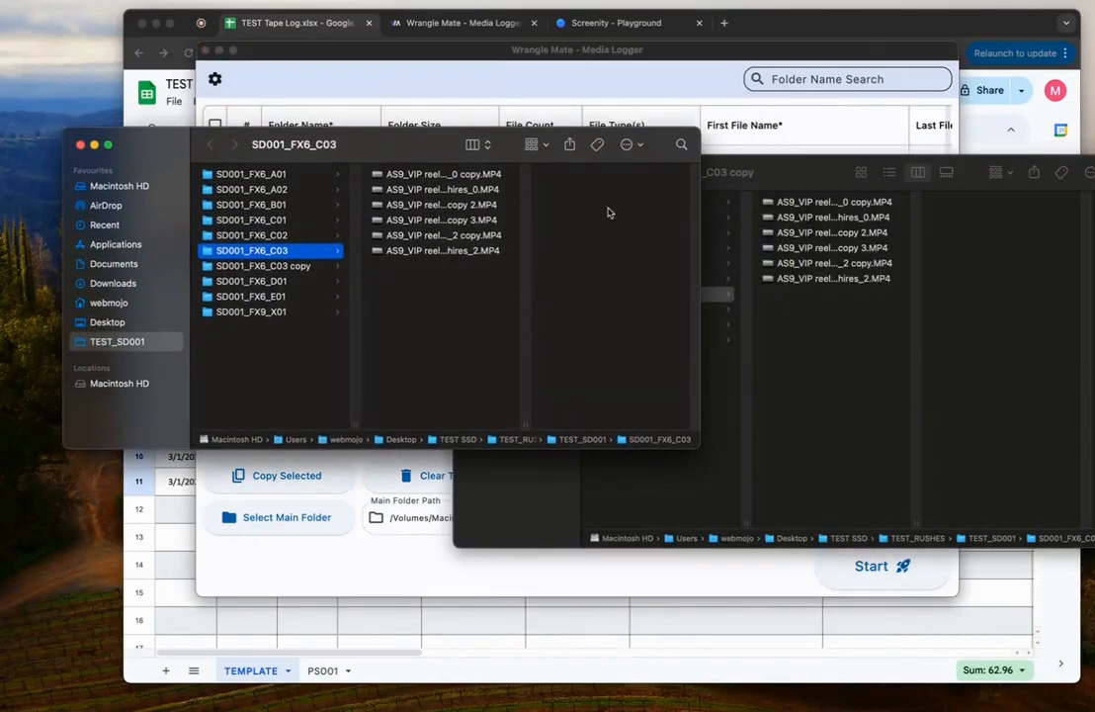
click(80, 144)
click(335, 578)
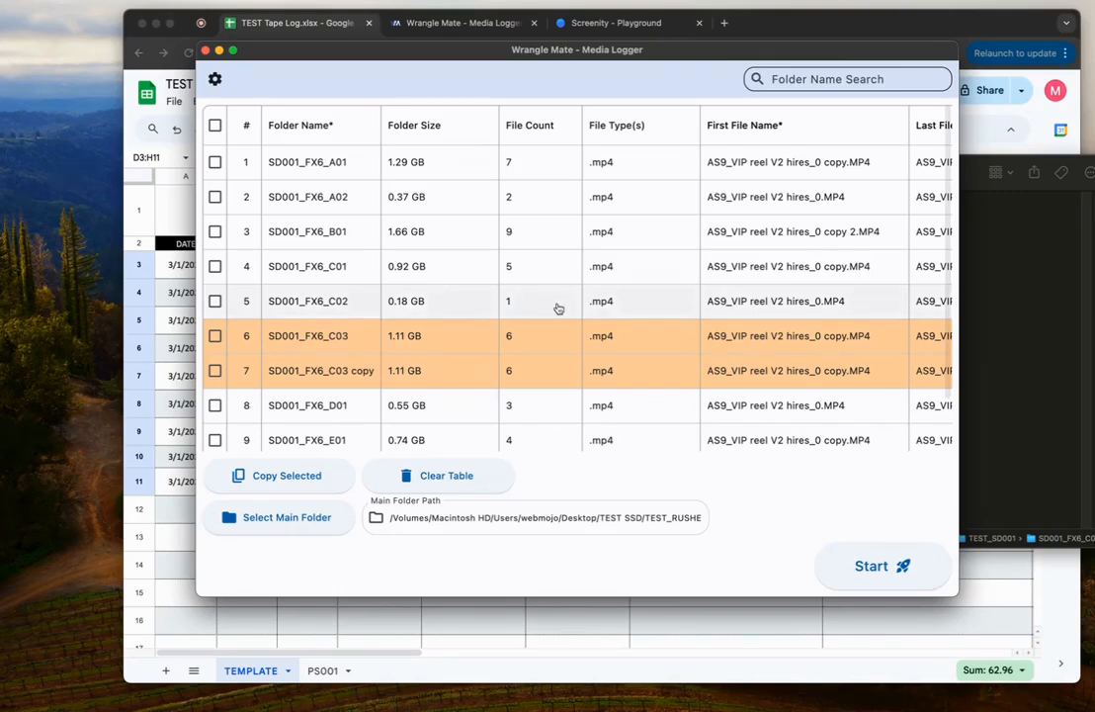
click(1012, 298)
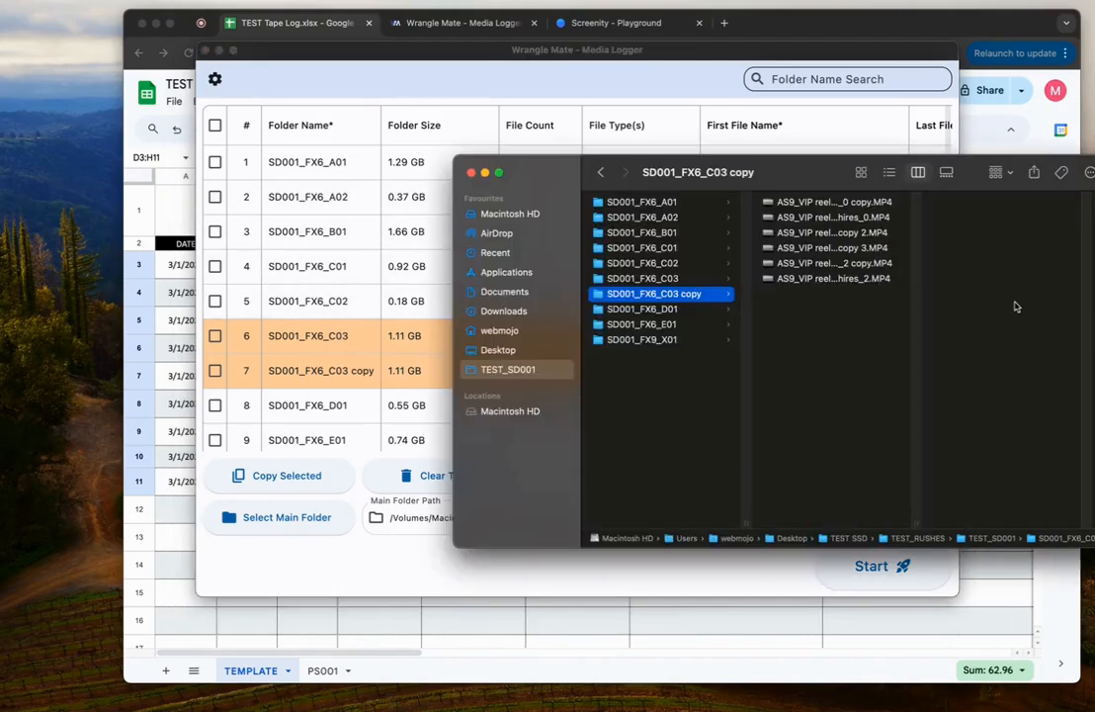
click(335, 53)
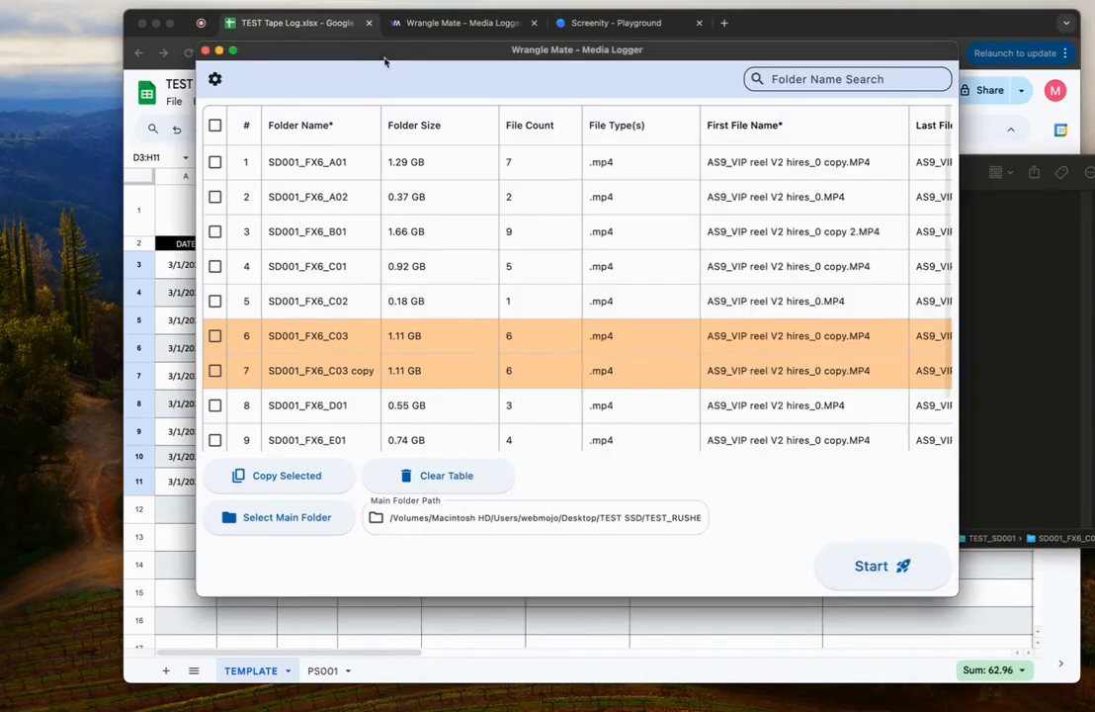
Step: Add the csv extension to the files to flag in the settings, with a count threshold of 1
click(209, 81)
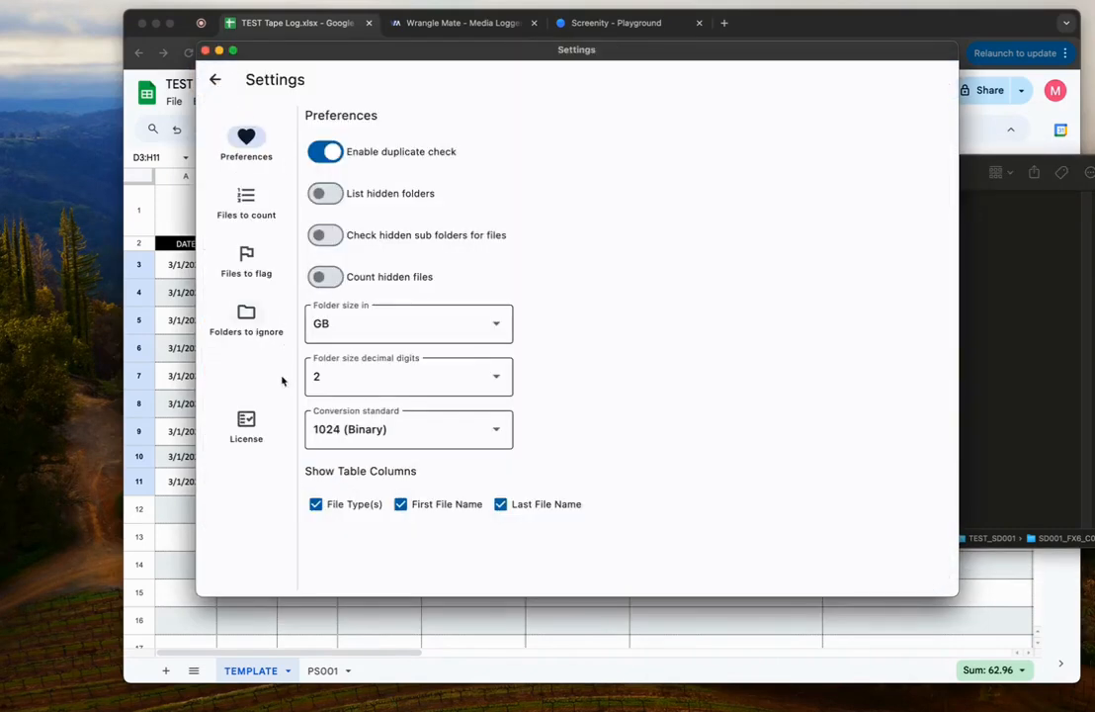
click(246, 259)
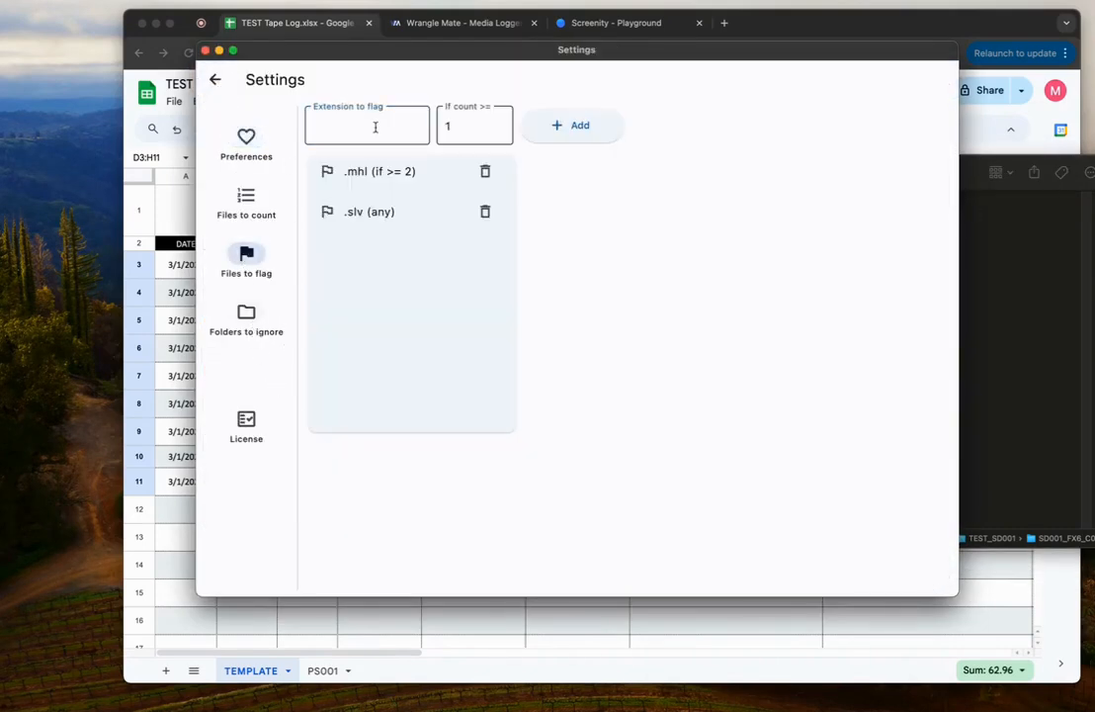
text(csv)
key(Return)
click(374, 127)
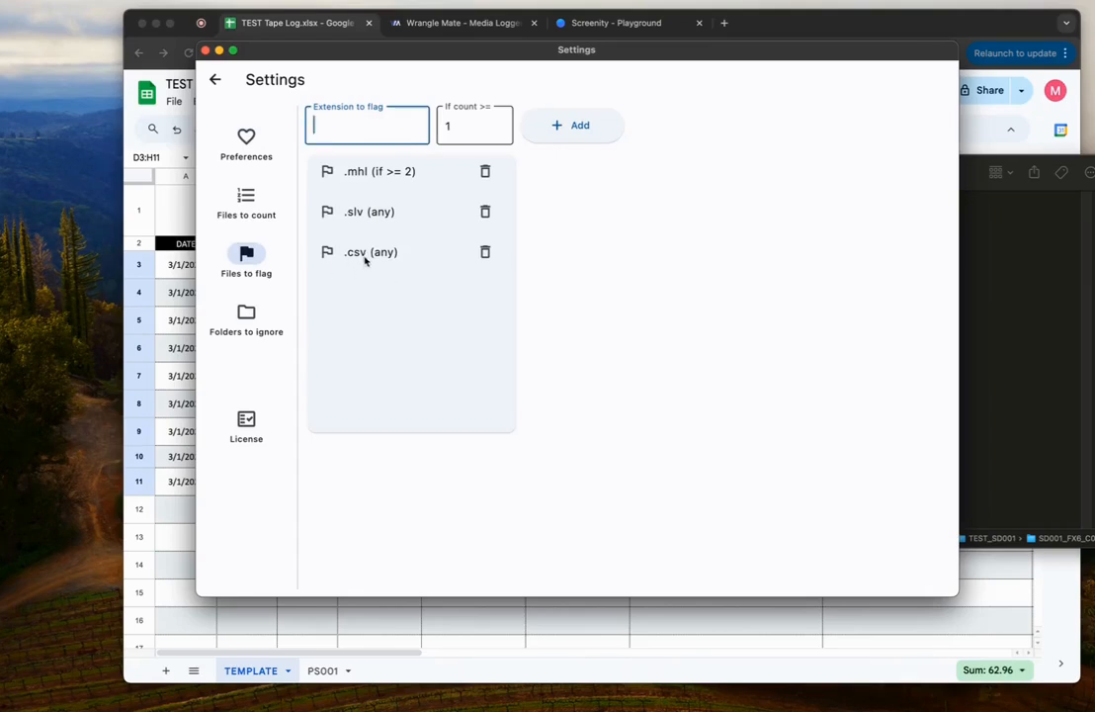
Step: Return from the settings to the results table and check the end of the main folder path
click(214, 80)
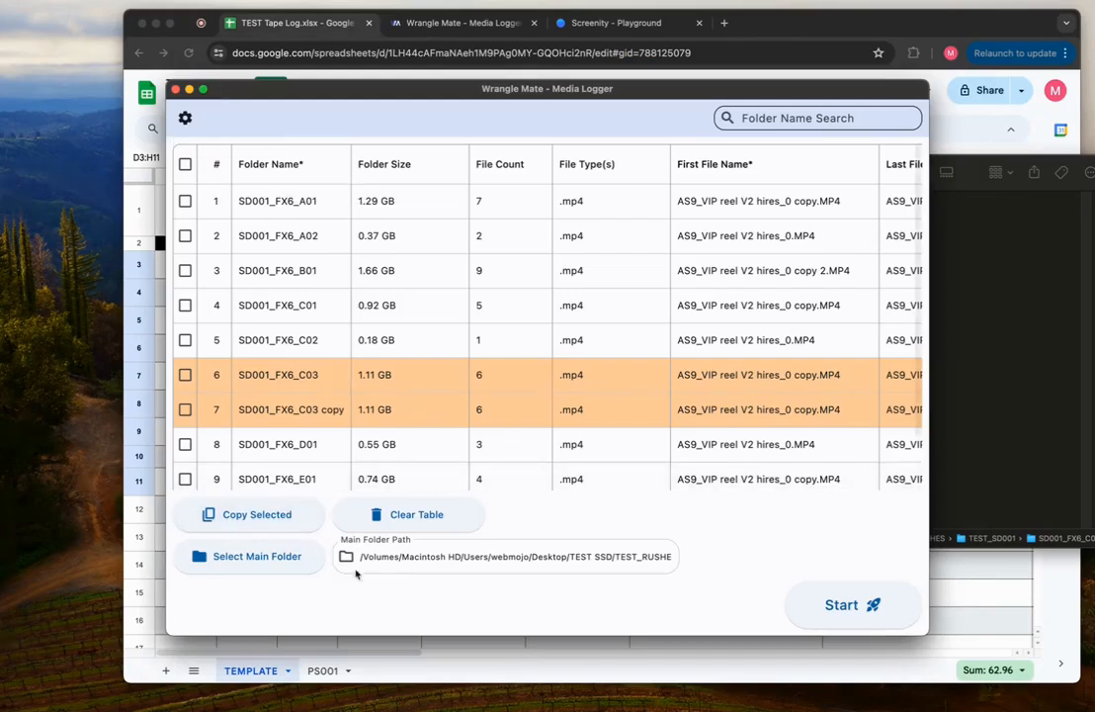
drag(398, 558, 687, 558)
click(611, 557)
drag(616, 558, 663, 558)
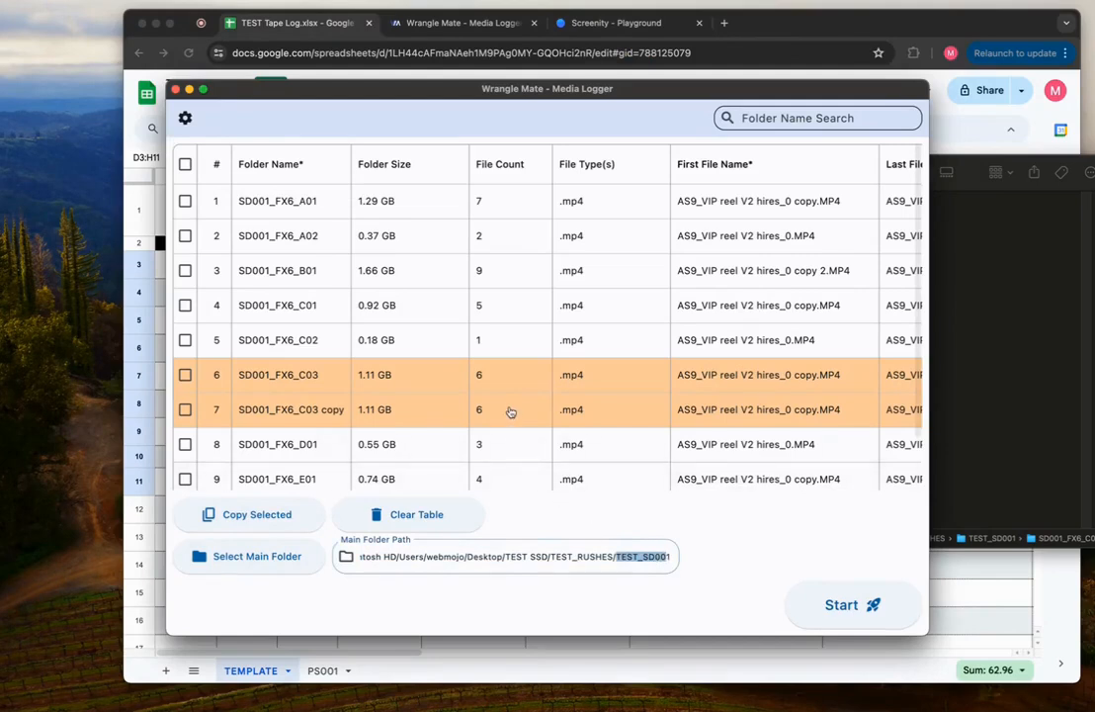
scroll(510, 410, down, 1)
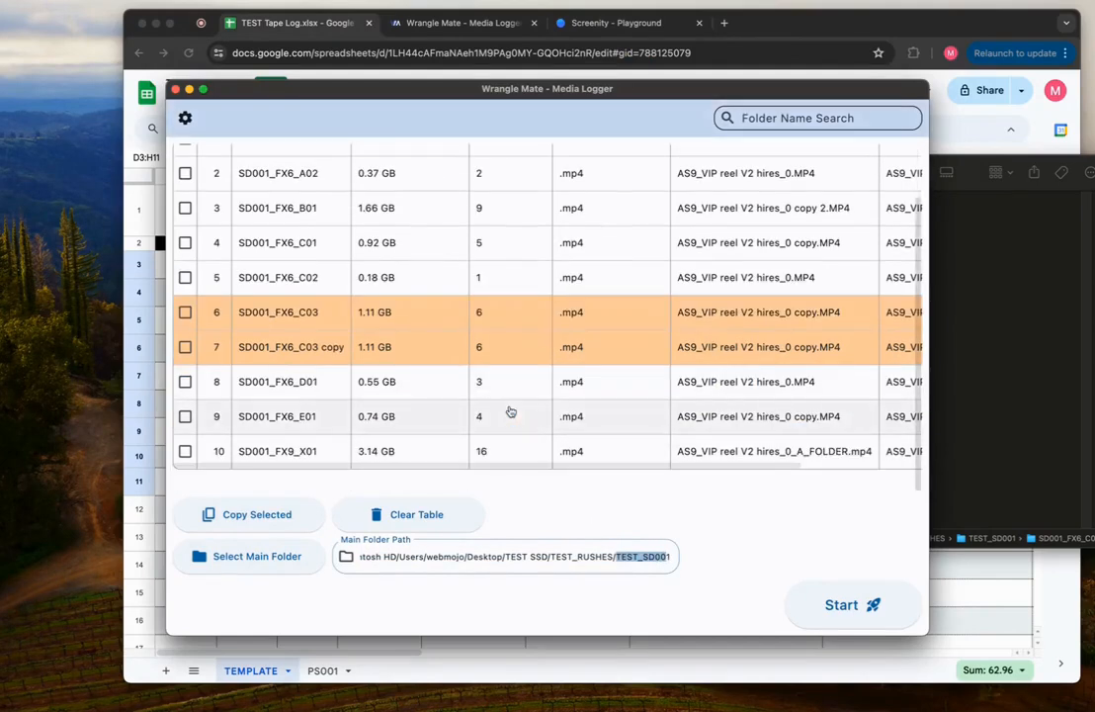
scroll(510, 410, up, 1)
Step: Glance at the folder list in Finder, return to Wrangle Mate, log the main folder again and dismiss the flagged-file alert
click(969, 253)
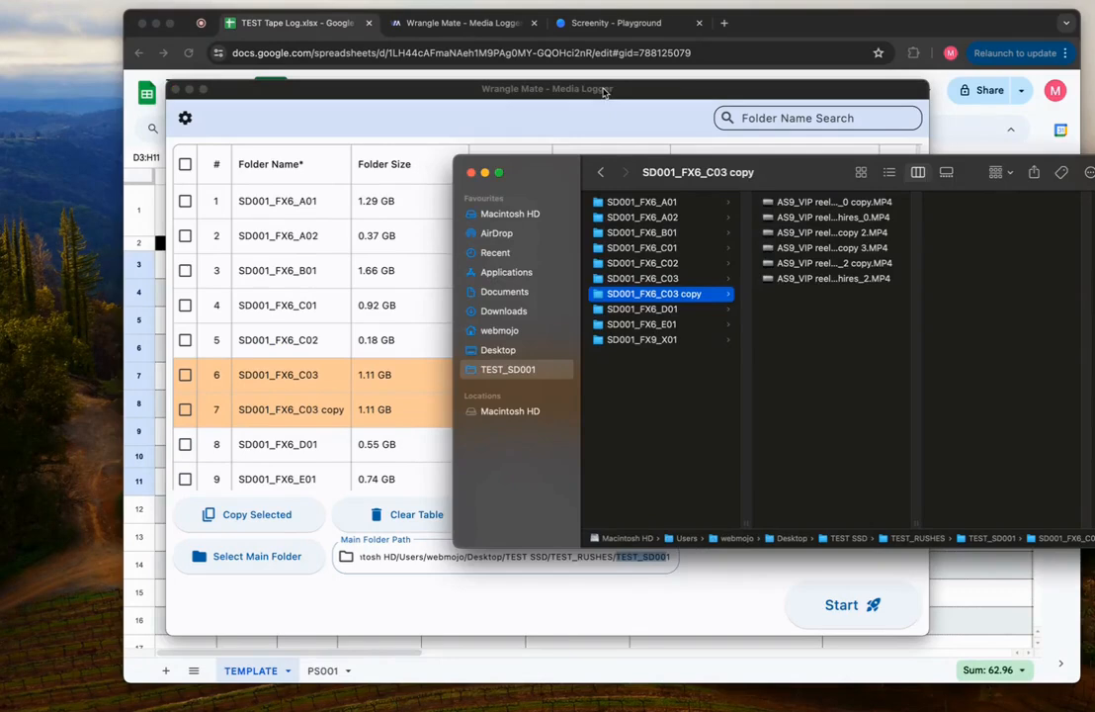
click(525, 82)
click(366, 526)
click(870, 625)
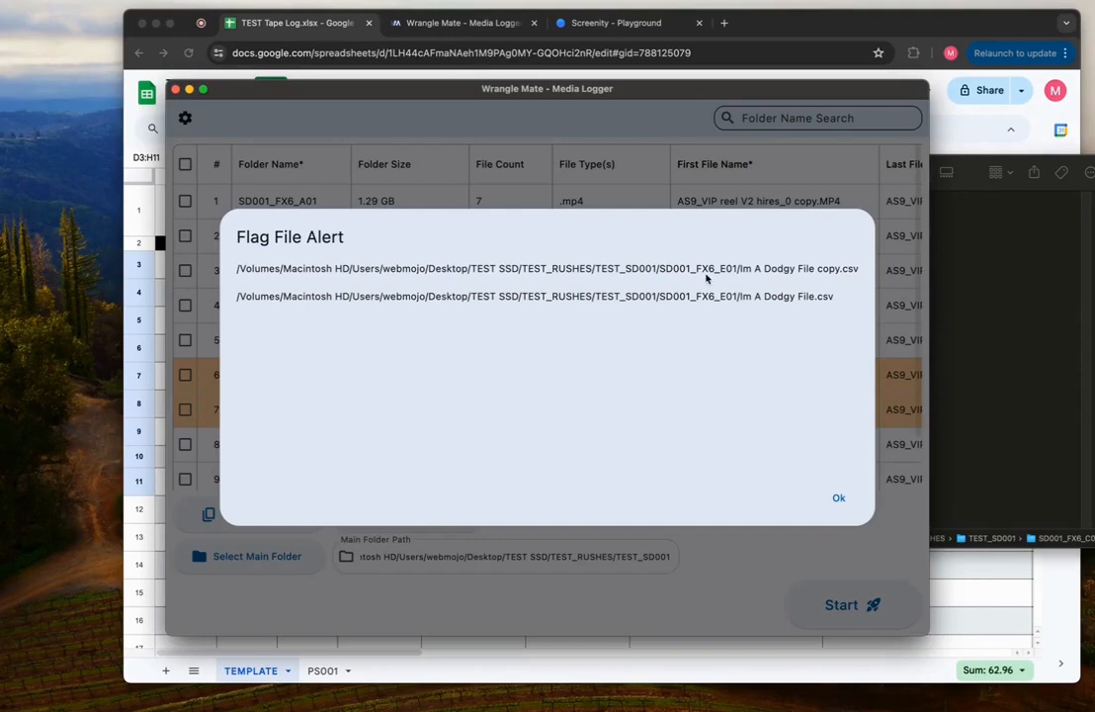
click(838, 498)
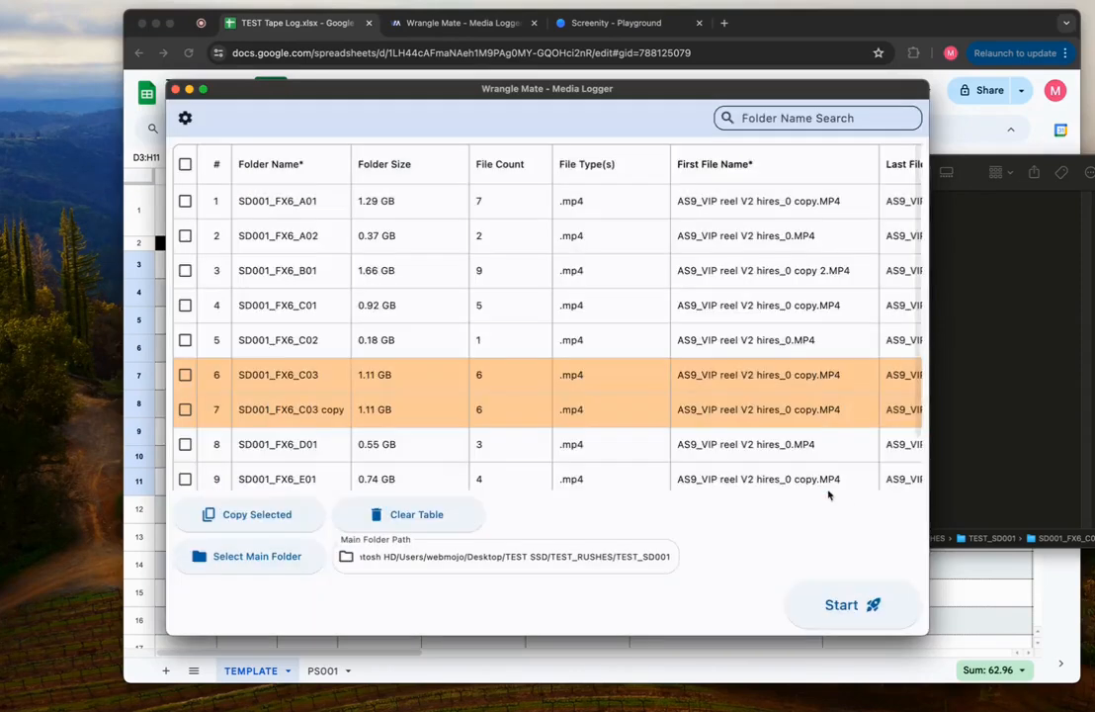
Step: Open the SD001_FX6_E01 folder from the results table to inspect its flagged csv files, and return to Wrangle Mate
scroll(440, 343, down, 2)
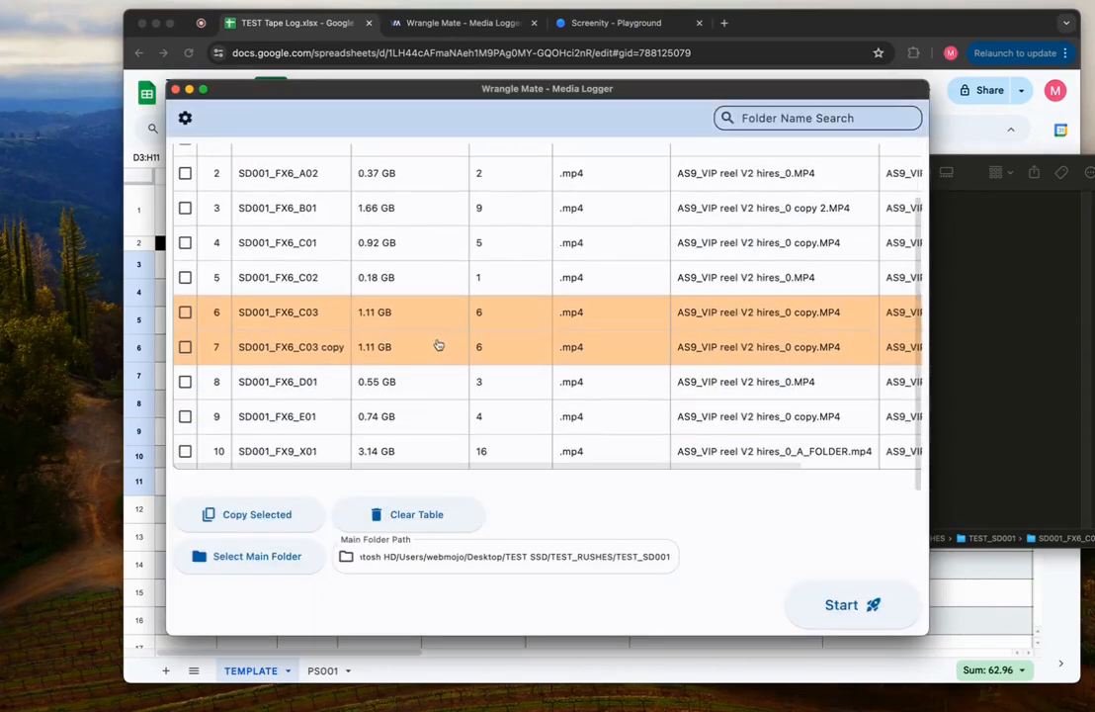
click(288, 422)
drag(829, 392, 786, 192)
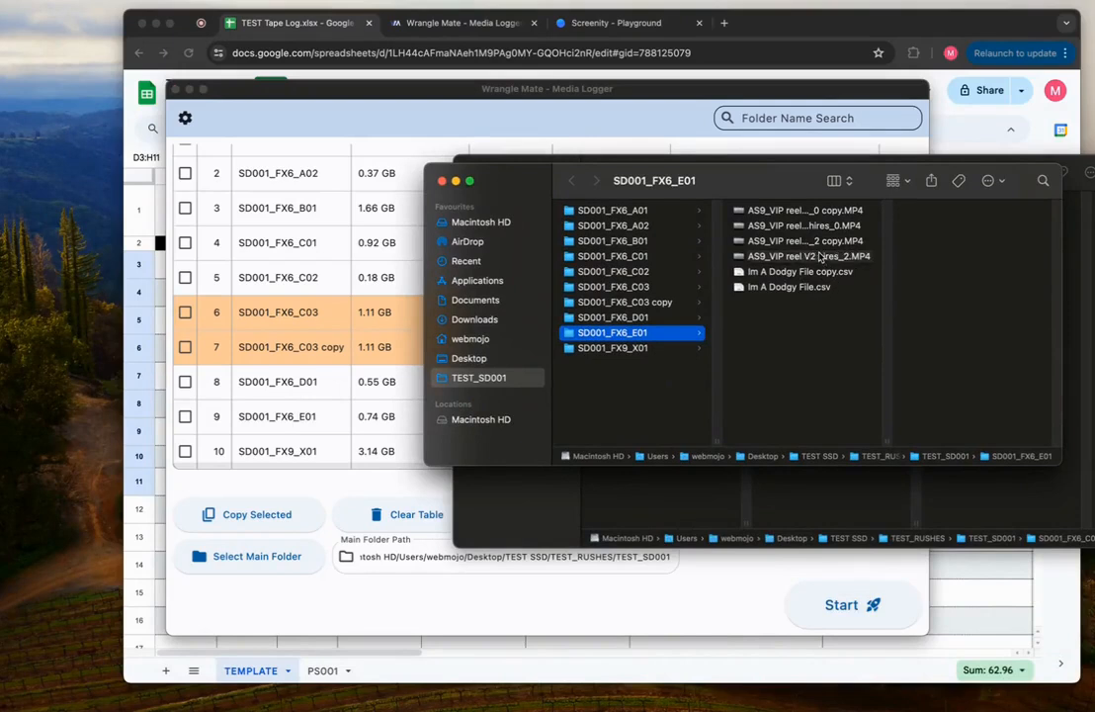
click(435, 608)
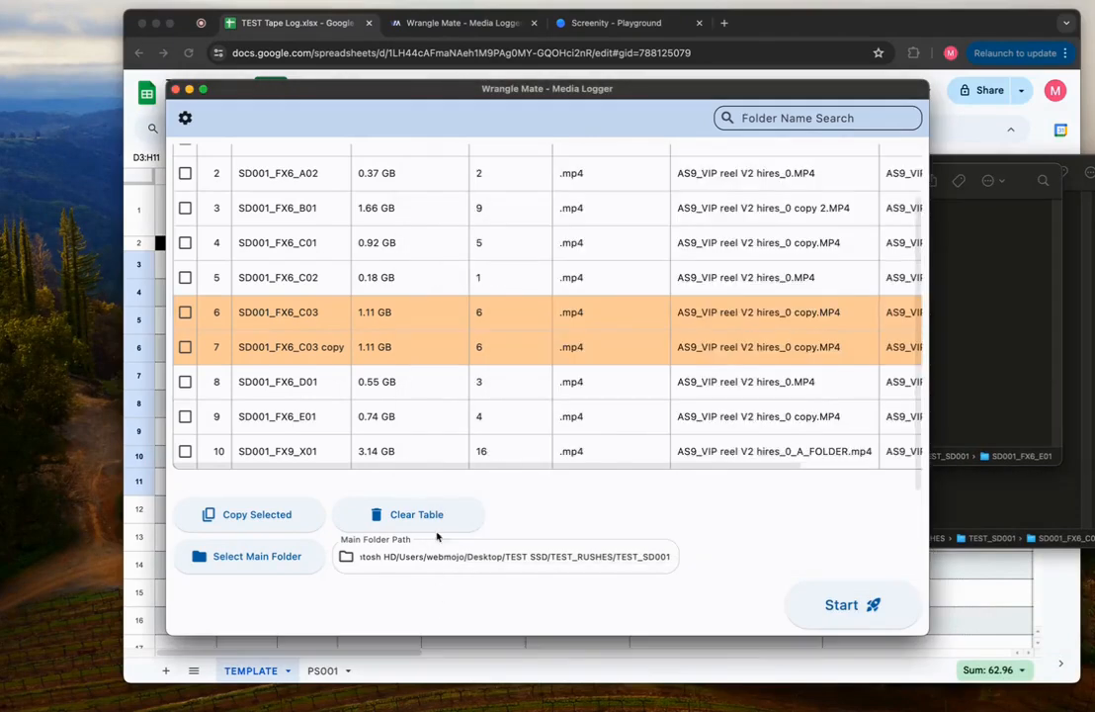
Step: Review the files-to-flag list and the license status in the settings, and return to the results table
click(185, 118)
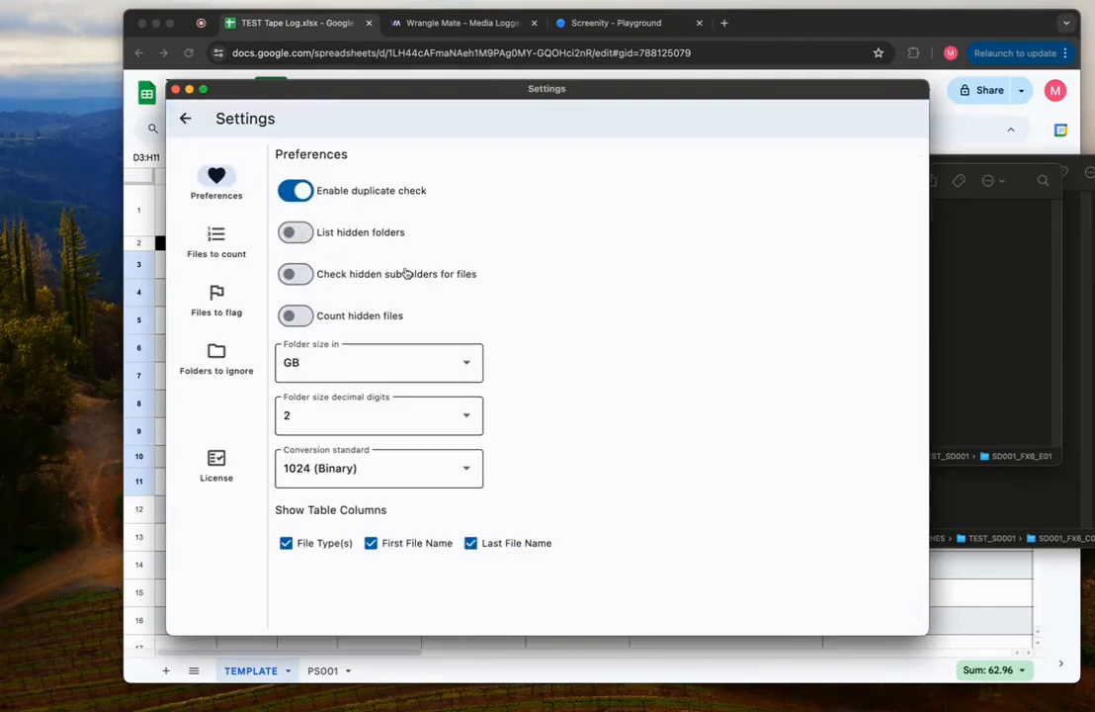
click(216, 295)
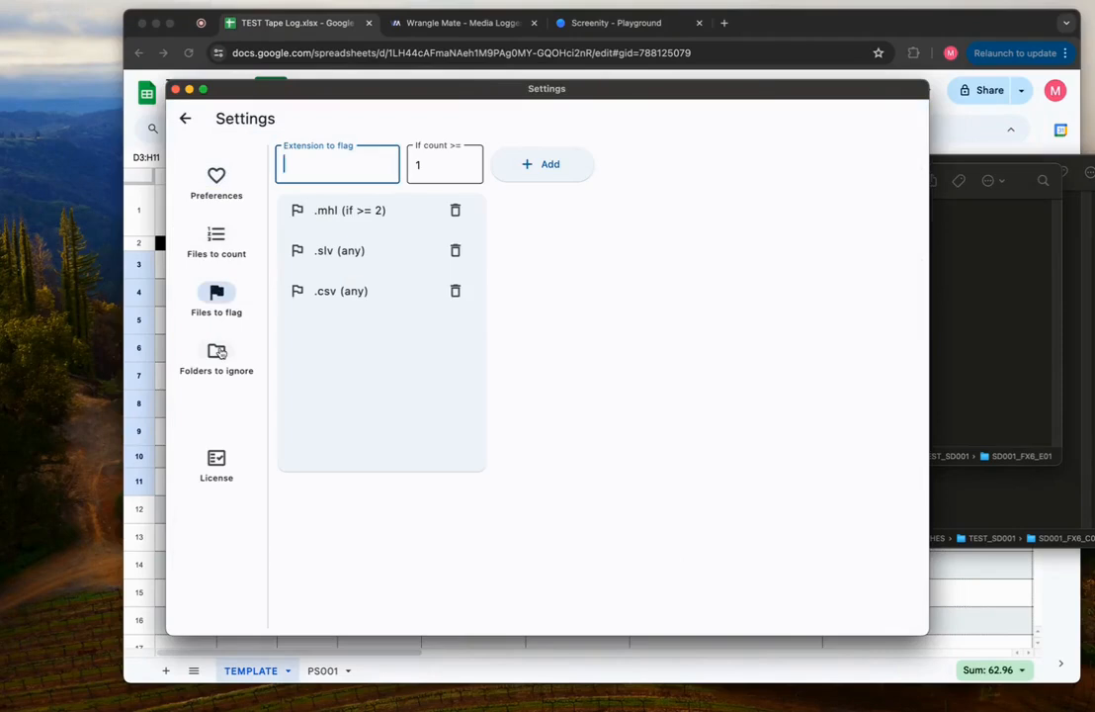
click(219, 464)
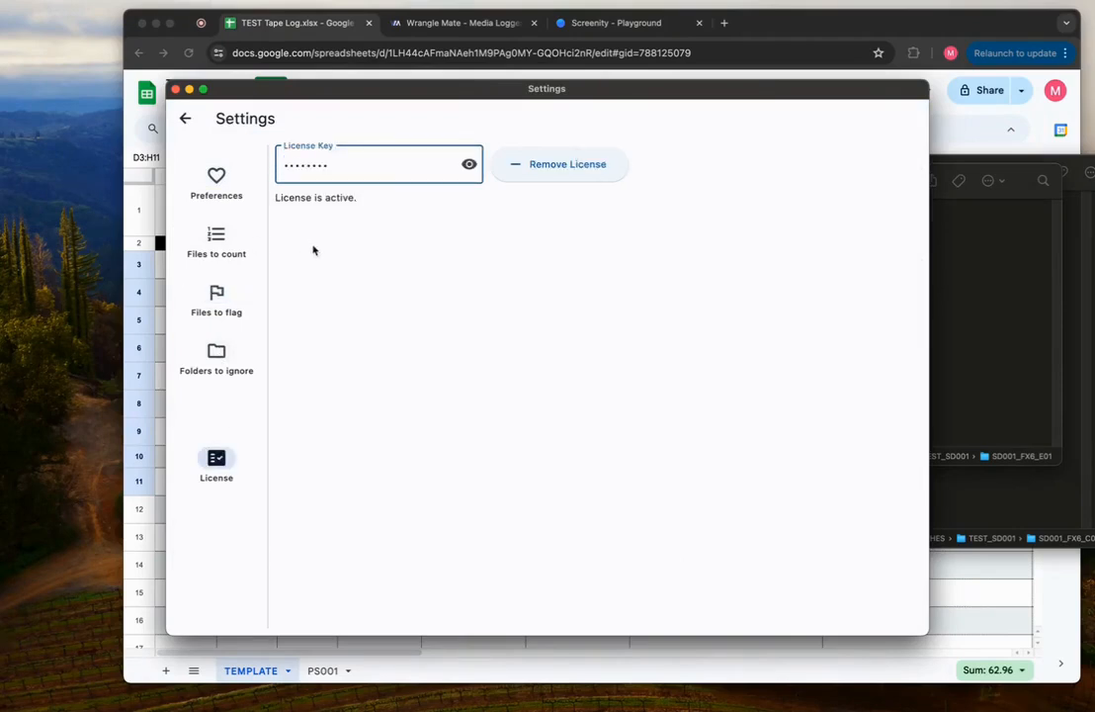
click(345, 172)
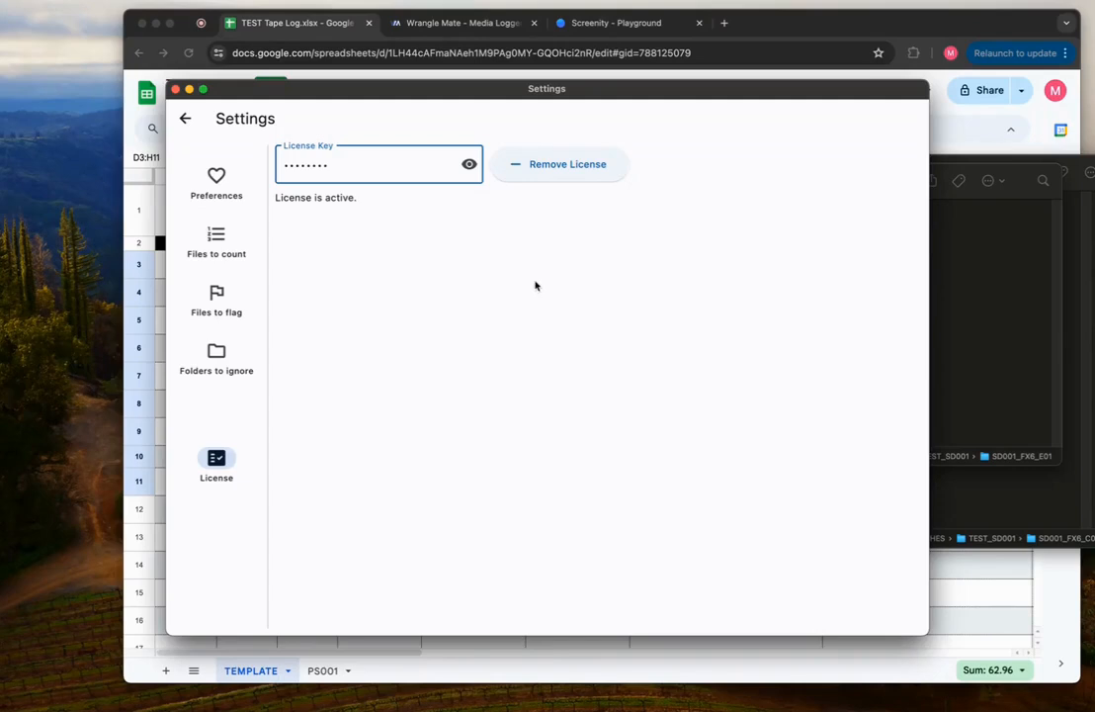
click(184, 120)
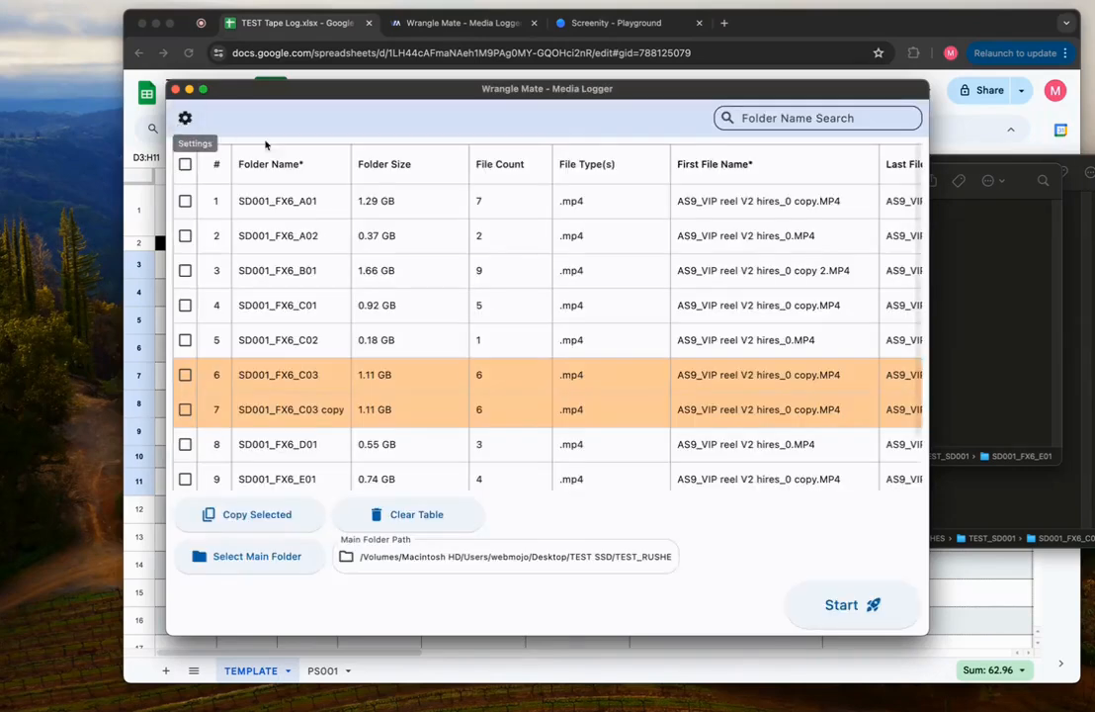
Step: Filter the results table by folder name FX9 and select the SD001_FX9_X01 row
click(759, 117)
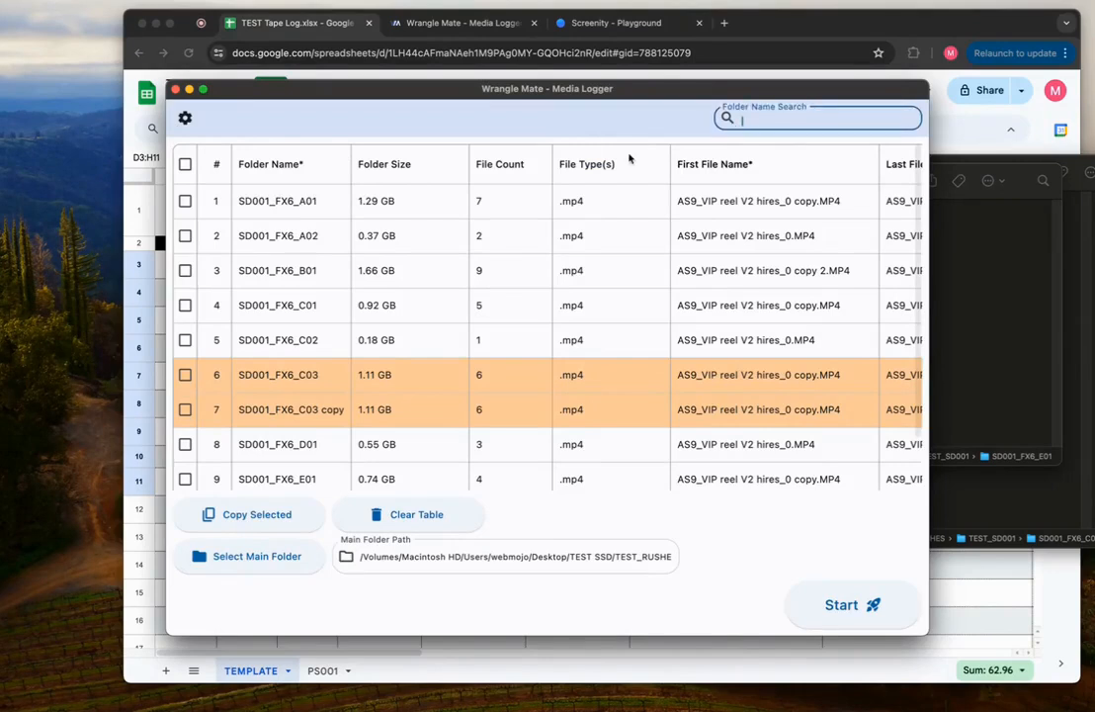
drag(630, 114, 650, 67)
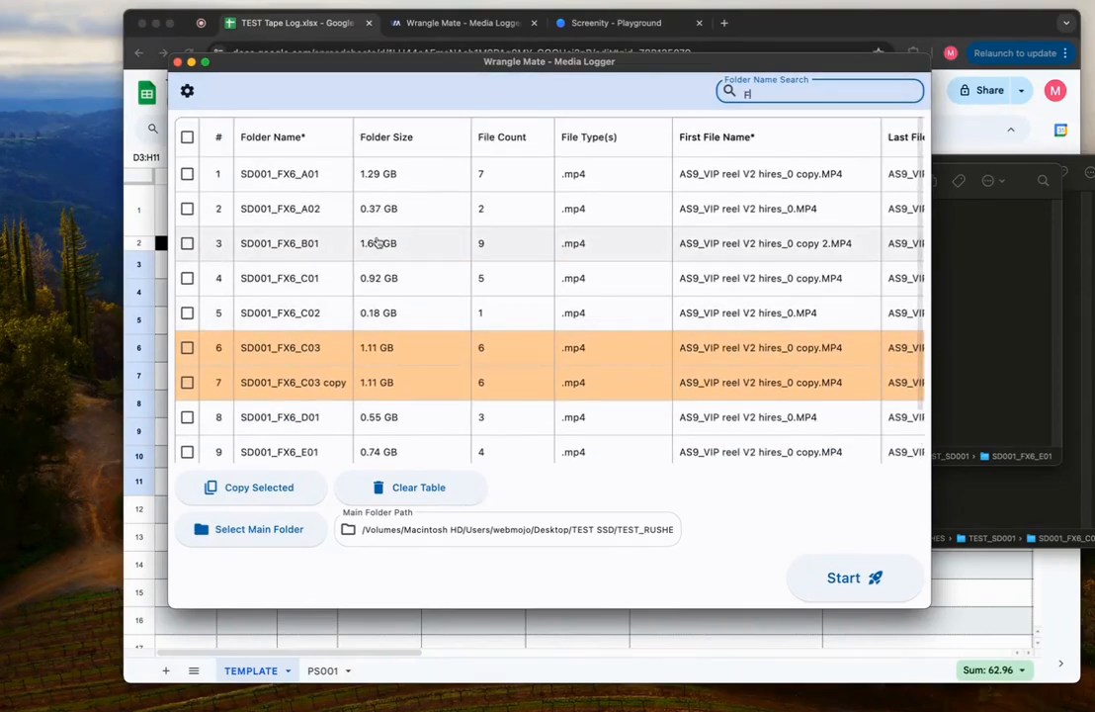
text(9)
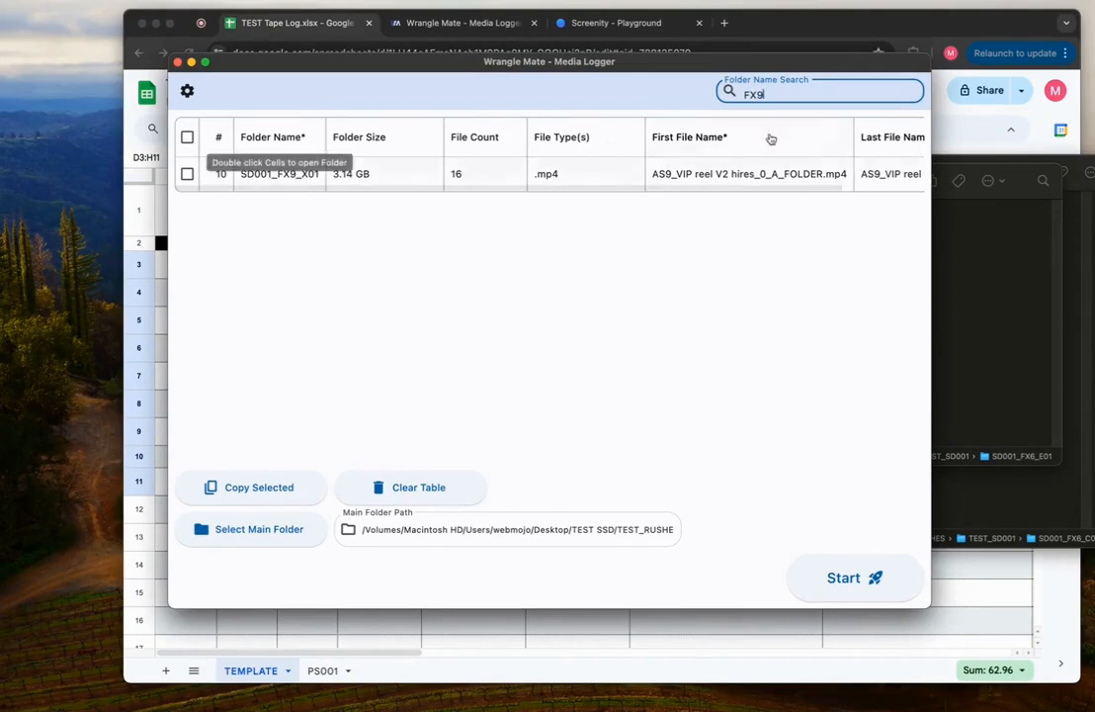
click(186, 174)
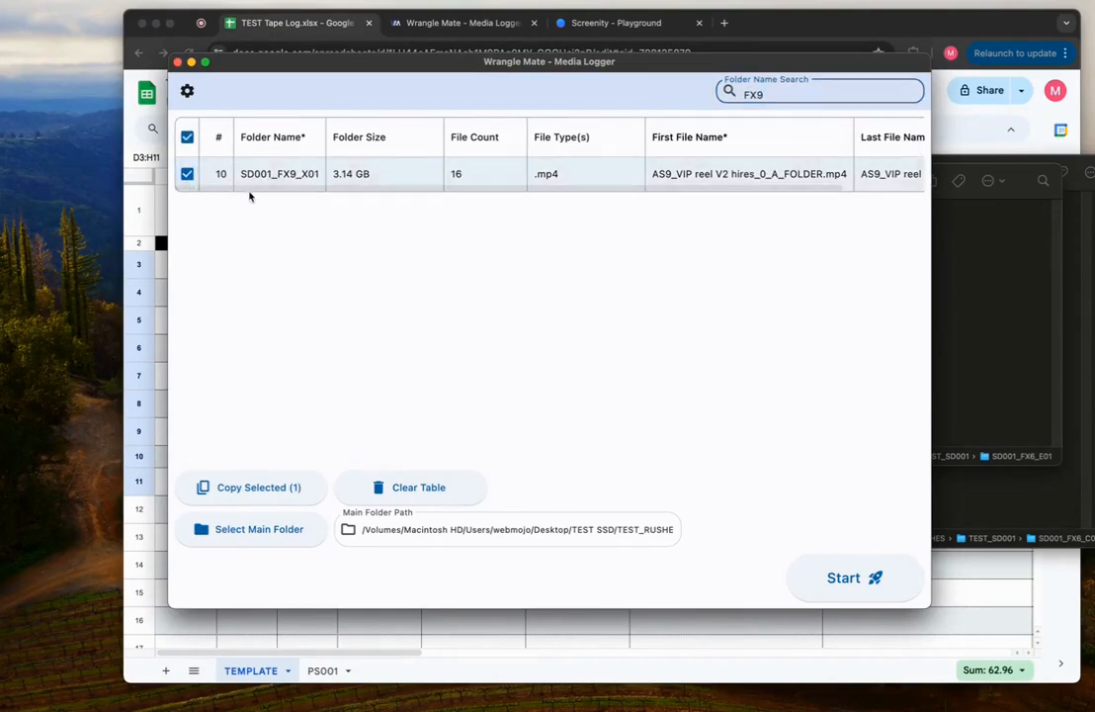
Step: Clear the results table, log the main folder again, and dismiss the flagged-file alert to review the rows
click(371, 486)
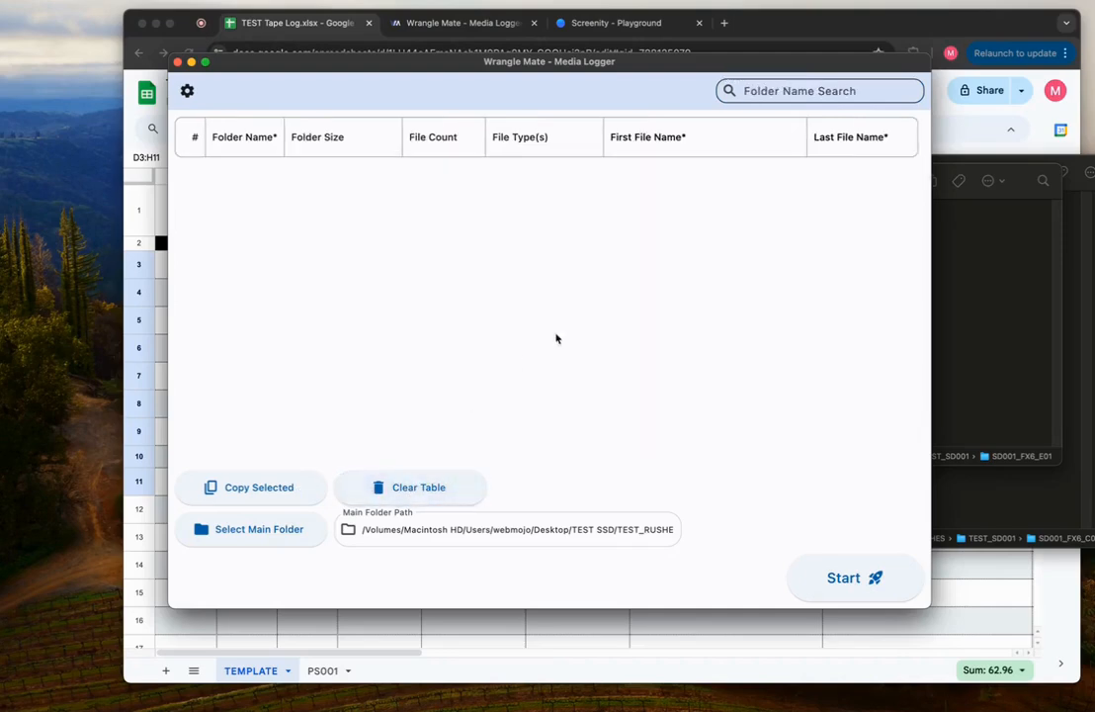
click(842, 578)
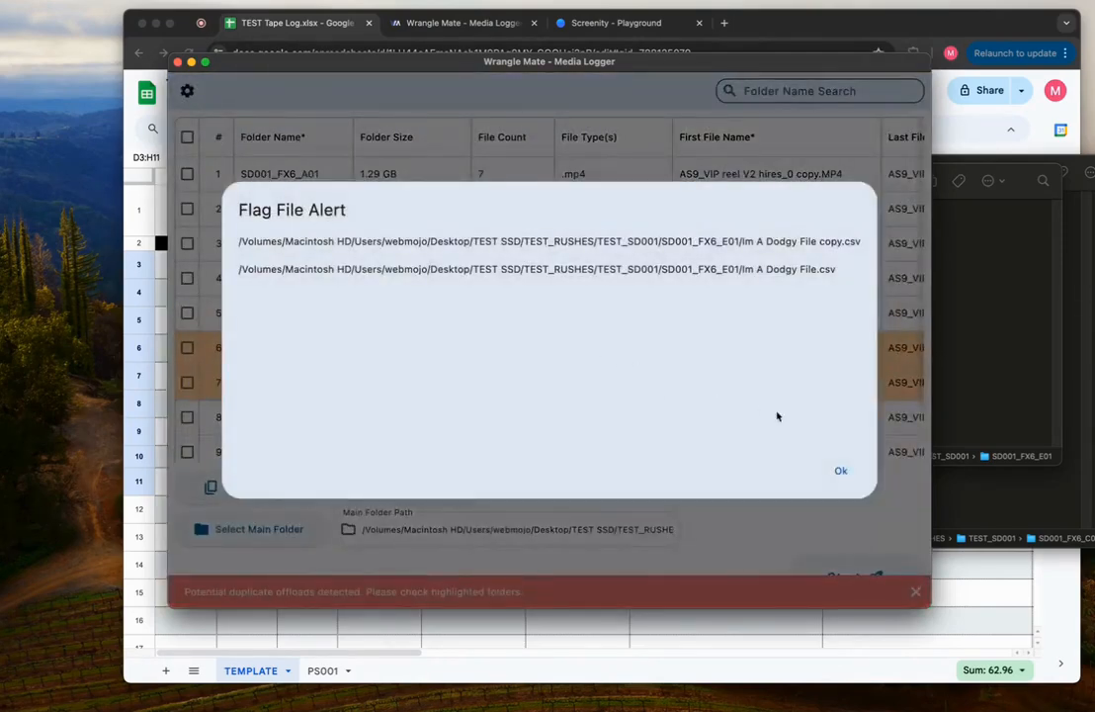
click(836, 471)
scroll(626, 384, down, 3)
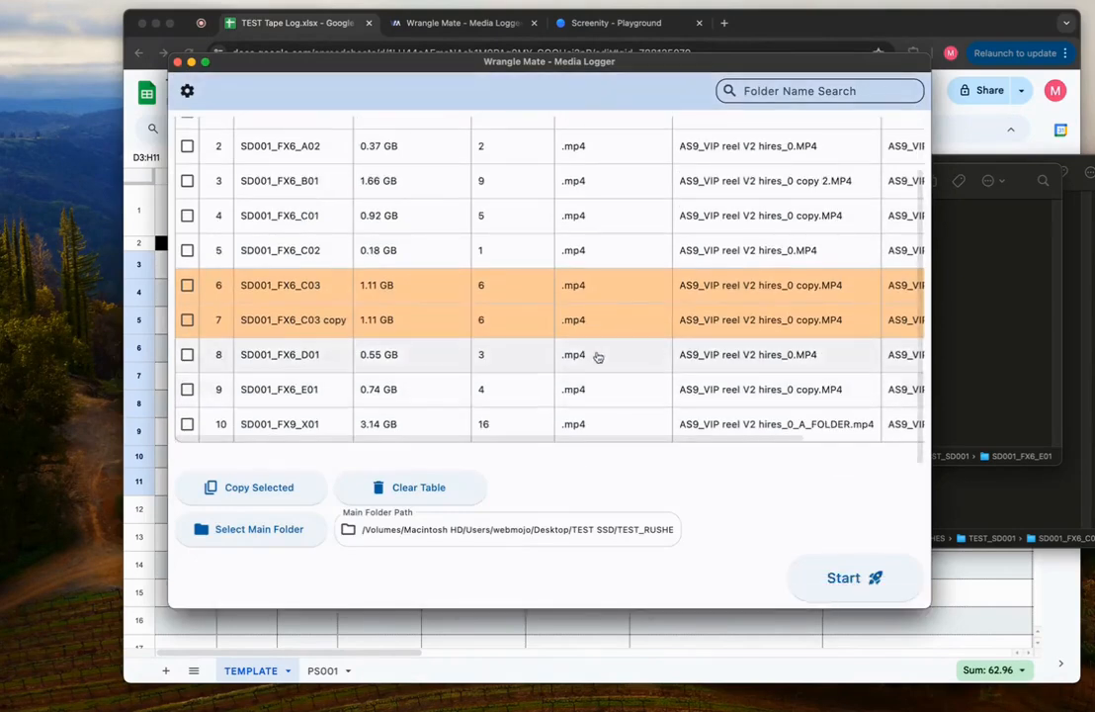
scroll(596, 356, up, 2)
Step: Copy all rows of the results table to the clipboard and clear the selection
key(super+a)
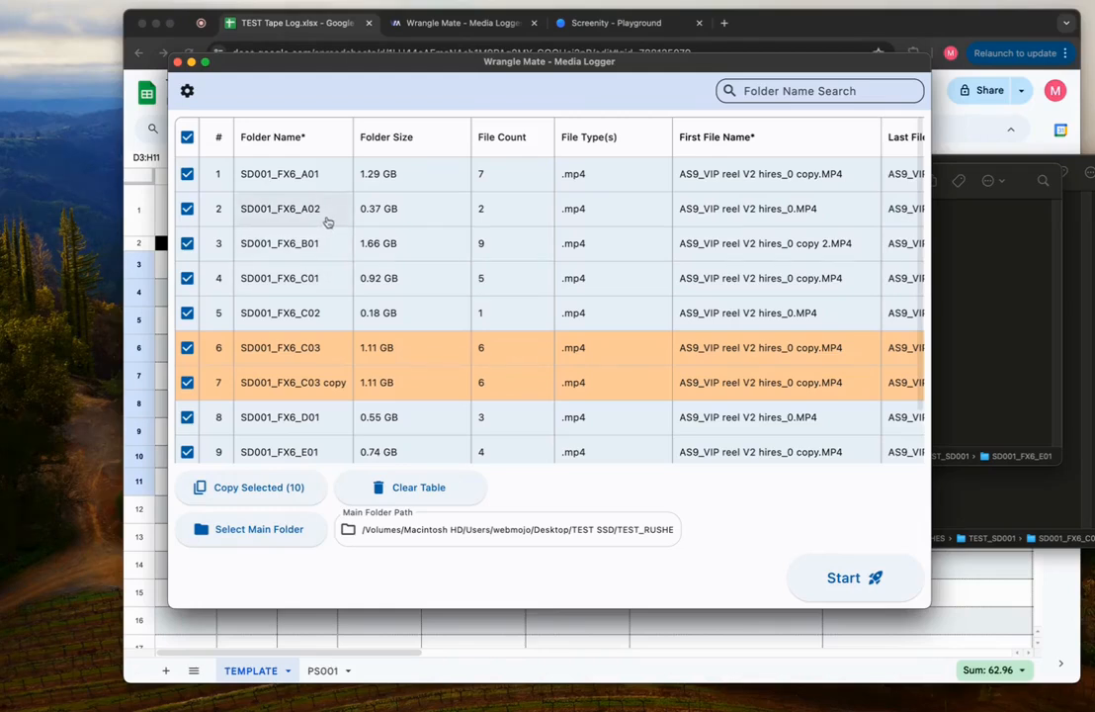
key(super+c)
key(Escape)
scroll(387, 278, down, 2)
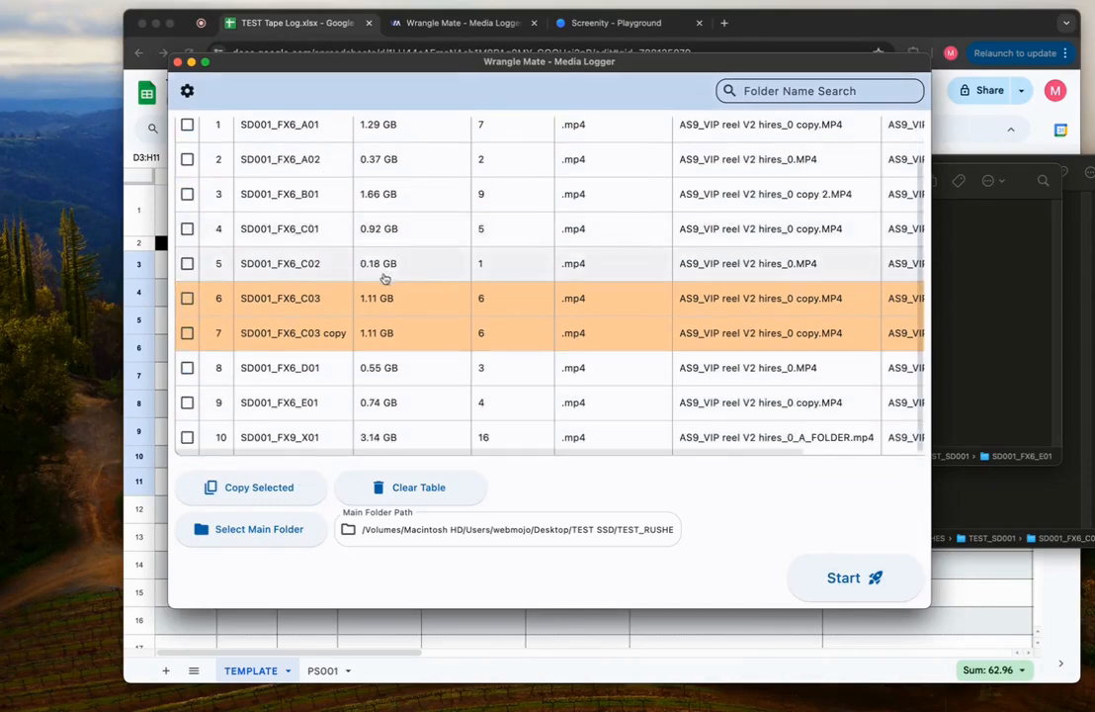
scroll(453, 313, up, 2)
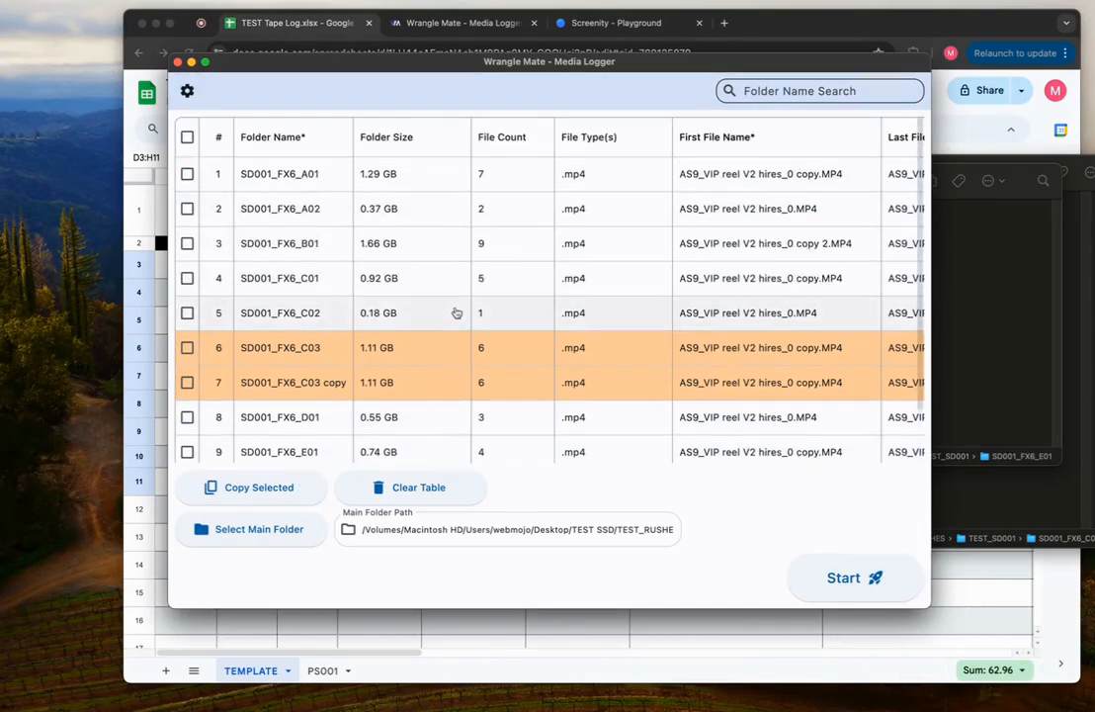